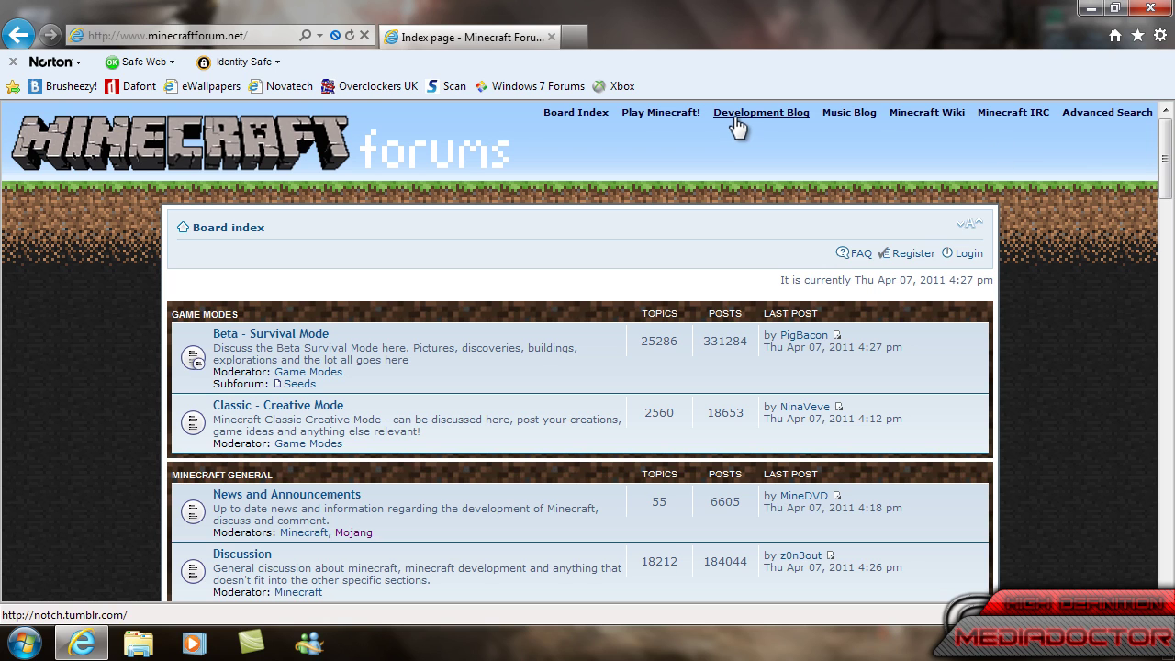
- Scroll the Minecraft Forums index down to the Texture Packs link under Mapping and Modding
drag(540, 112, 768, 131)
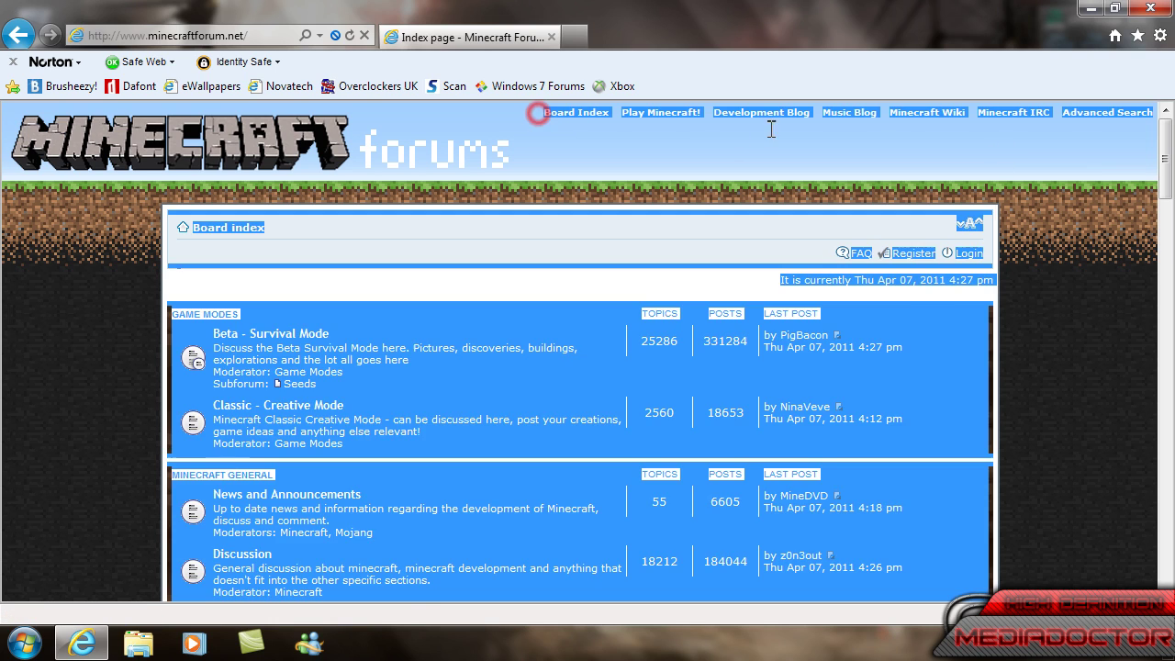
click(1056, 140)
scroll(1043, 167, down, 1)
scroll(1043, 167, up, 1)
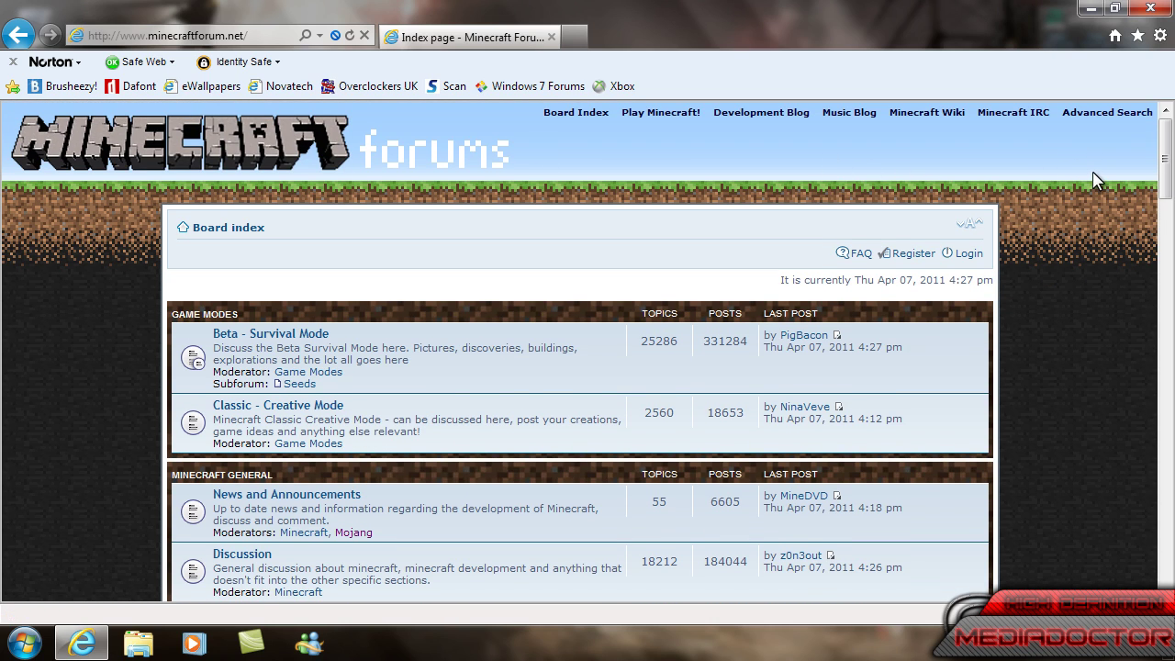
scroll(1092, 180, down, 4)
scroll(1092, 180, up, 2)
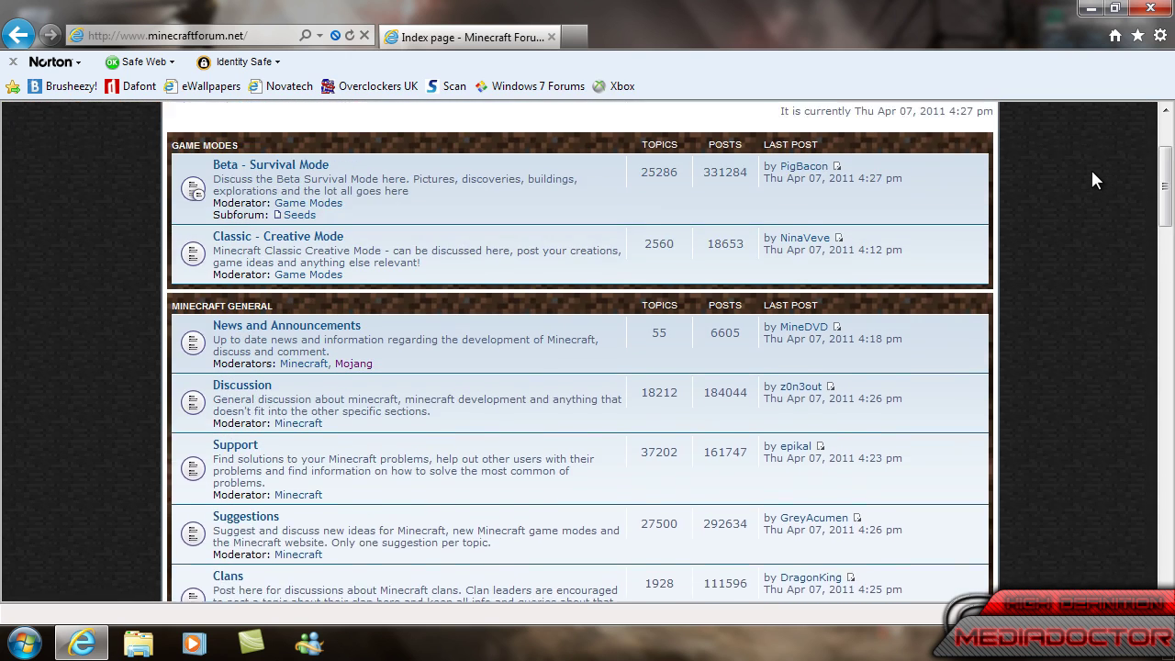
scroll(1092, 180, down, 1)
scroll(1092, 180, up, 3)
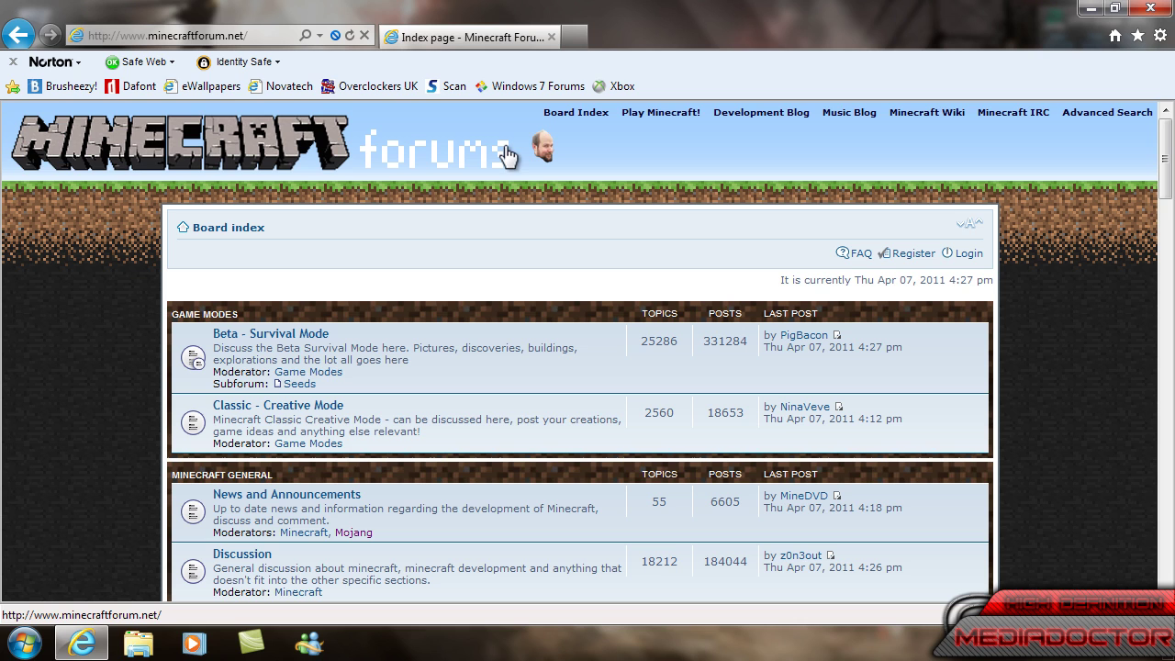
scroll(1072, 175, down, 3)
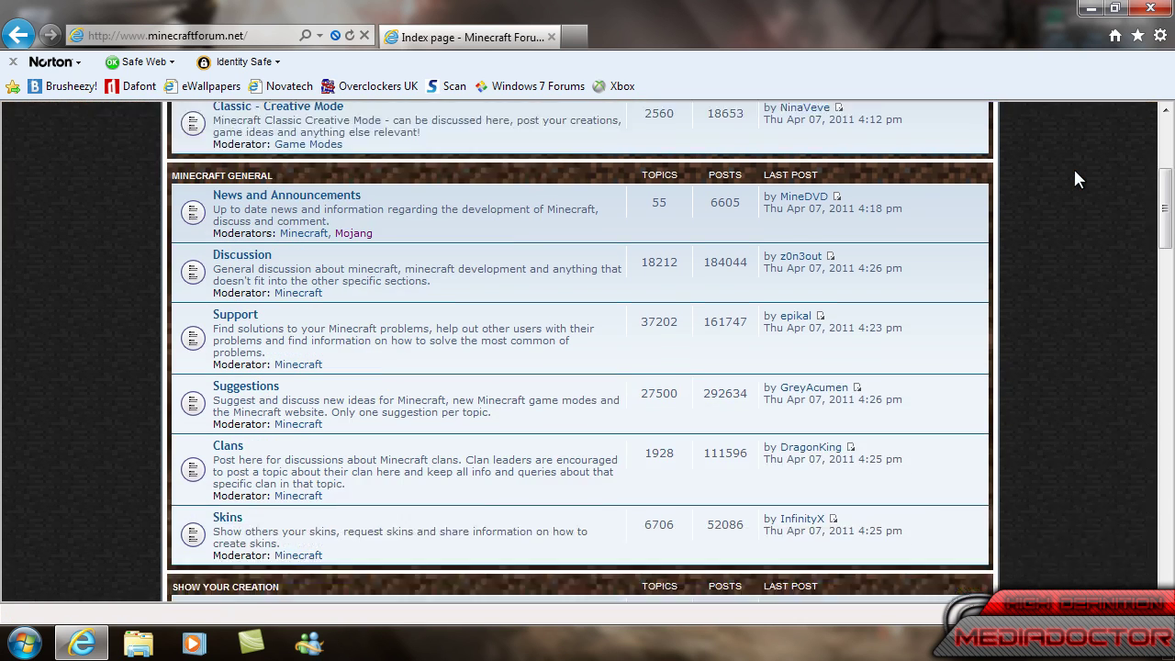
scroll(1077, 179, down, 1)
scroll(1077, 179, down, 7)
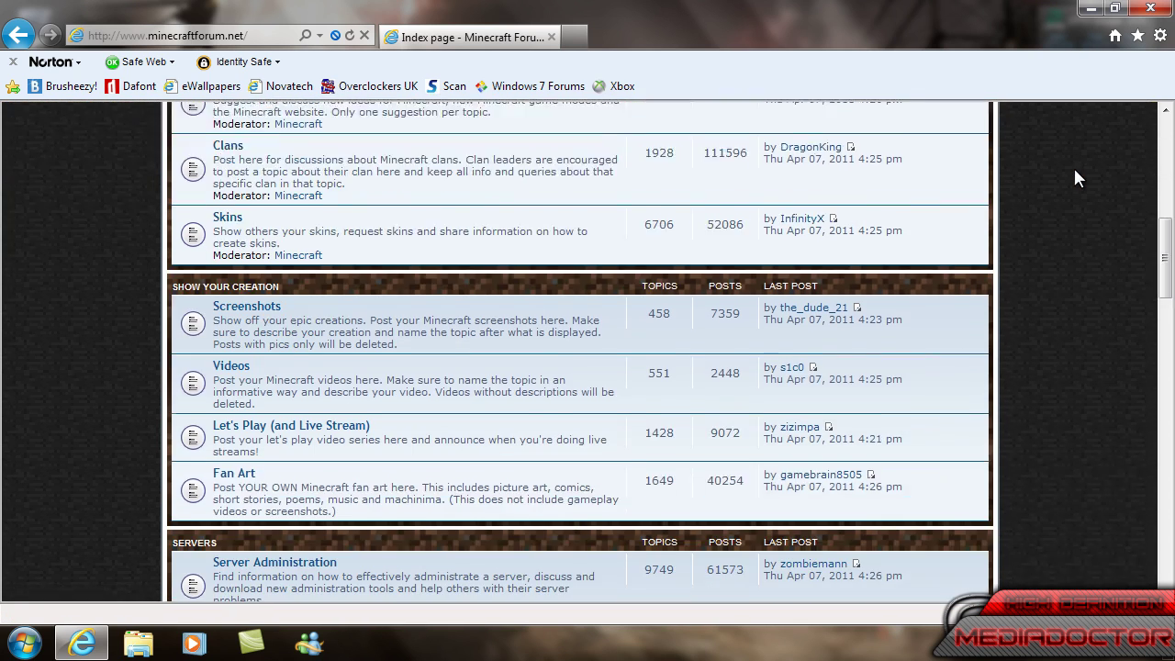
scroll(1071, 167, down, 1)
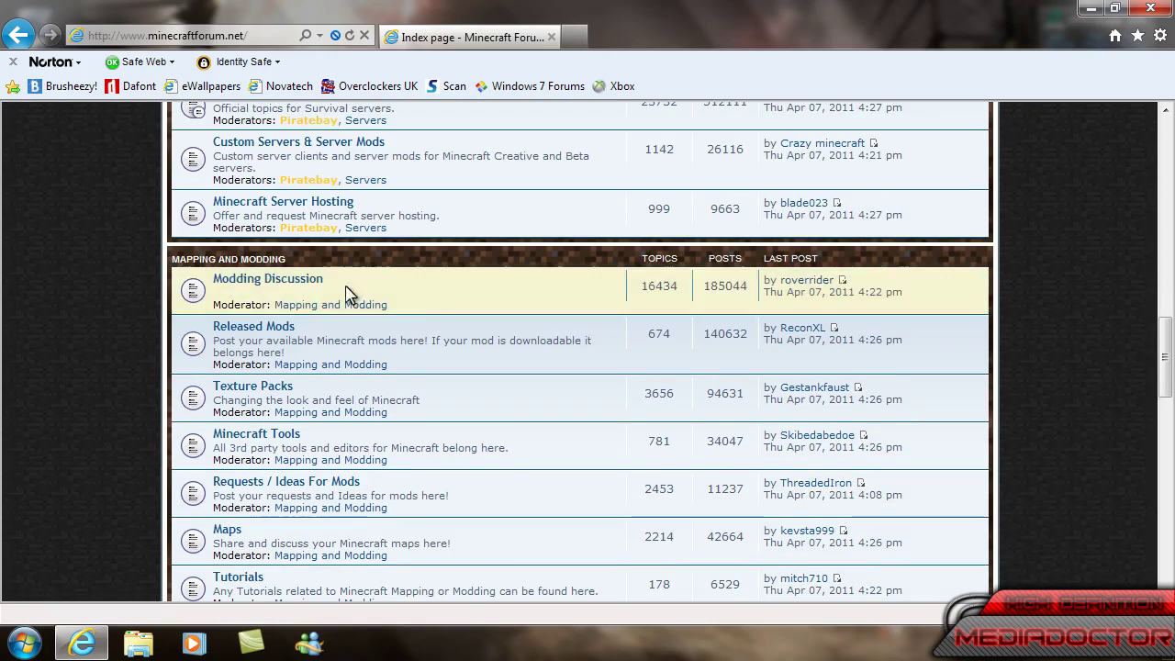
drag(303, 264, 174, 264)
click(138, 292)
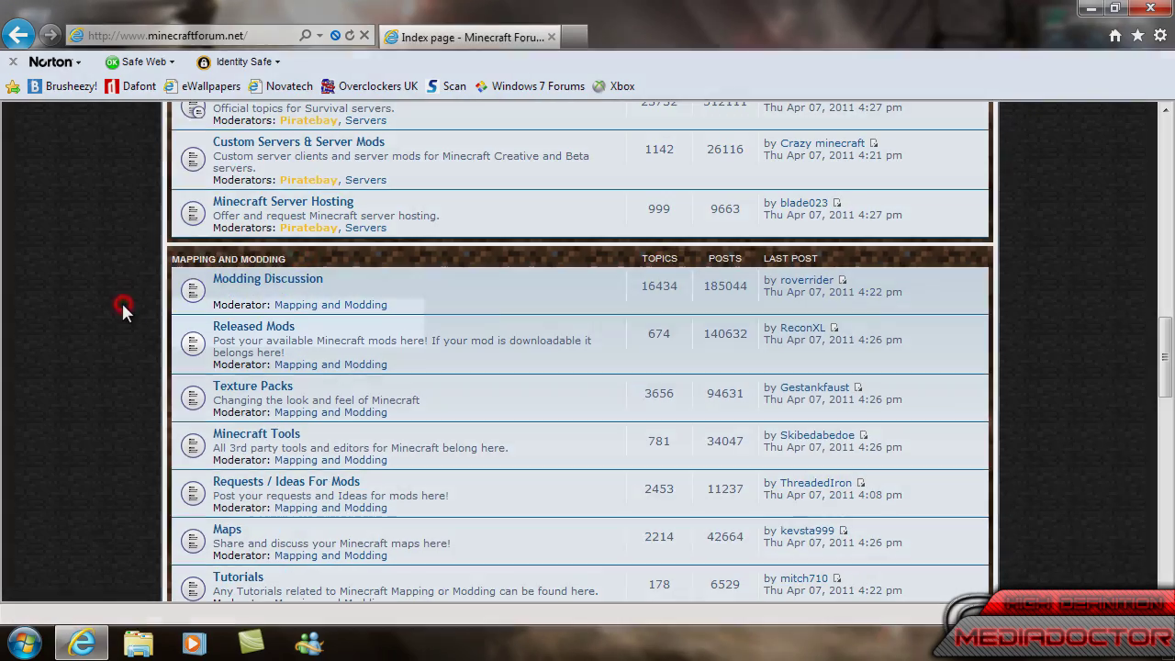
scroll(121, 301, down, 1)
- Open the Texture Packs forum, view the Texture Pack Central/ Mod List topic, then return to the list
click(278, 317)
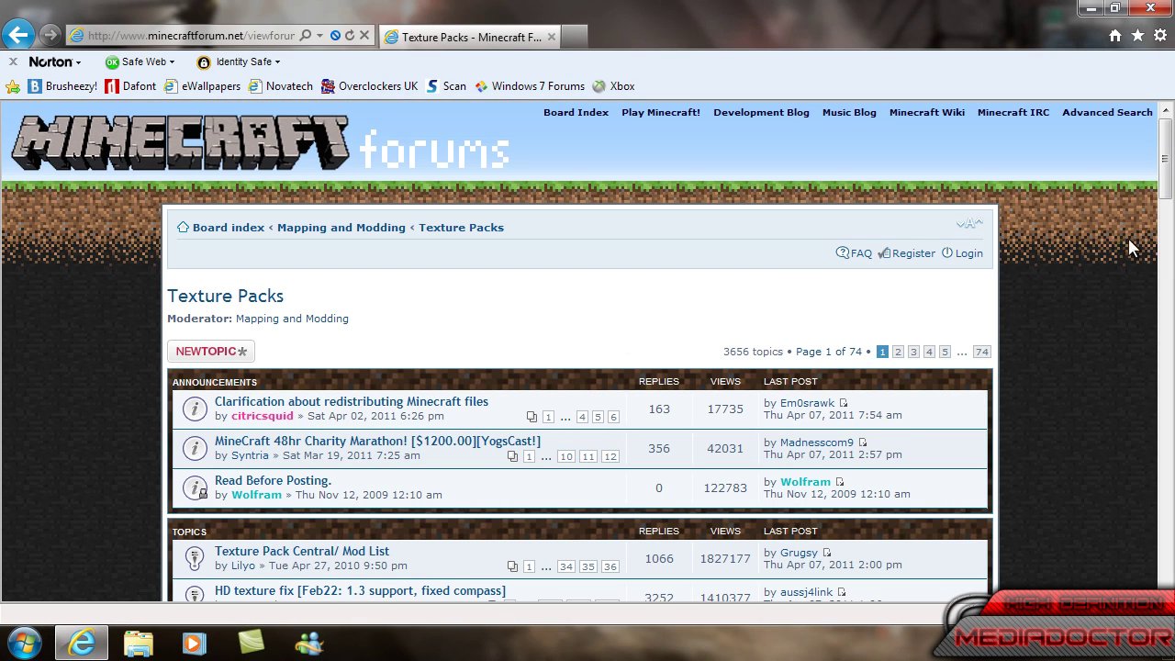
scroll(1119, 257, down, 2)
scroll(1109, 251, down, 1)
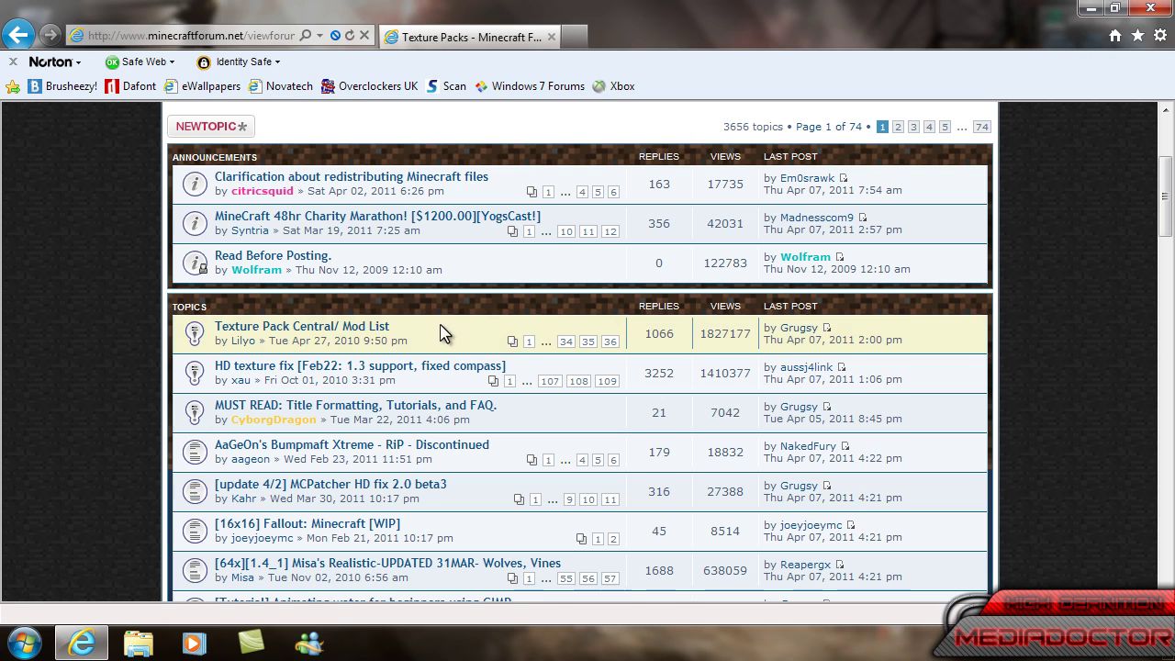
click(380, 327)
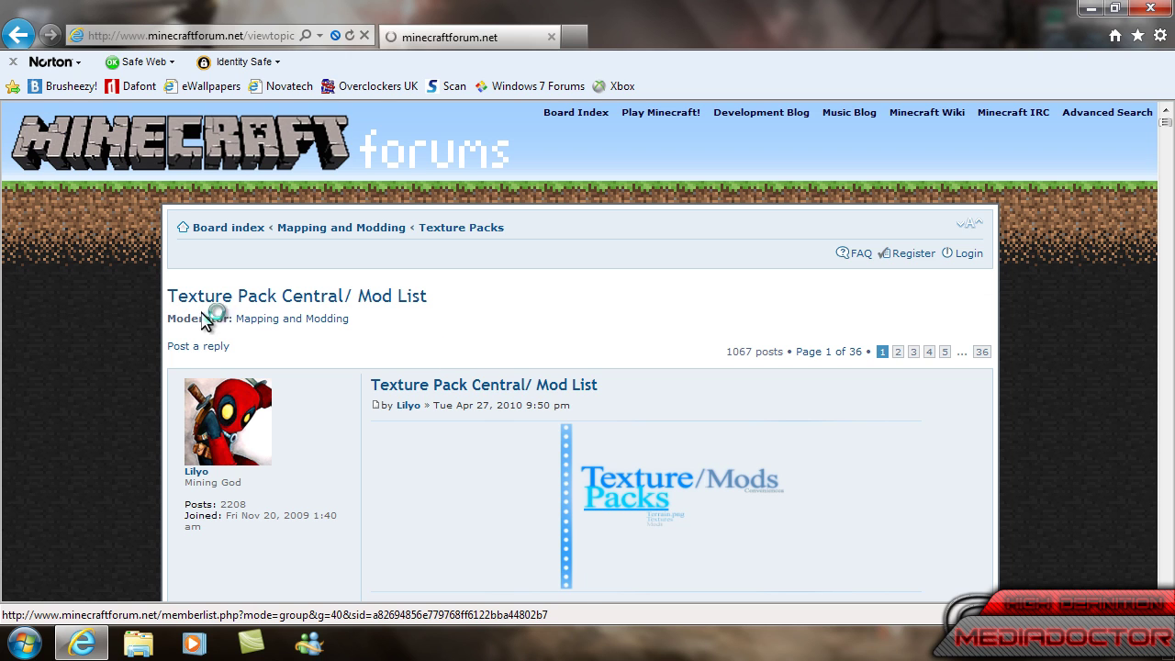
key(BackSpace)
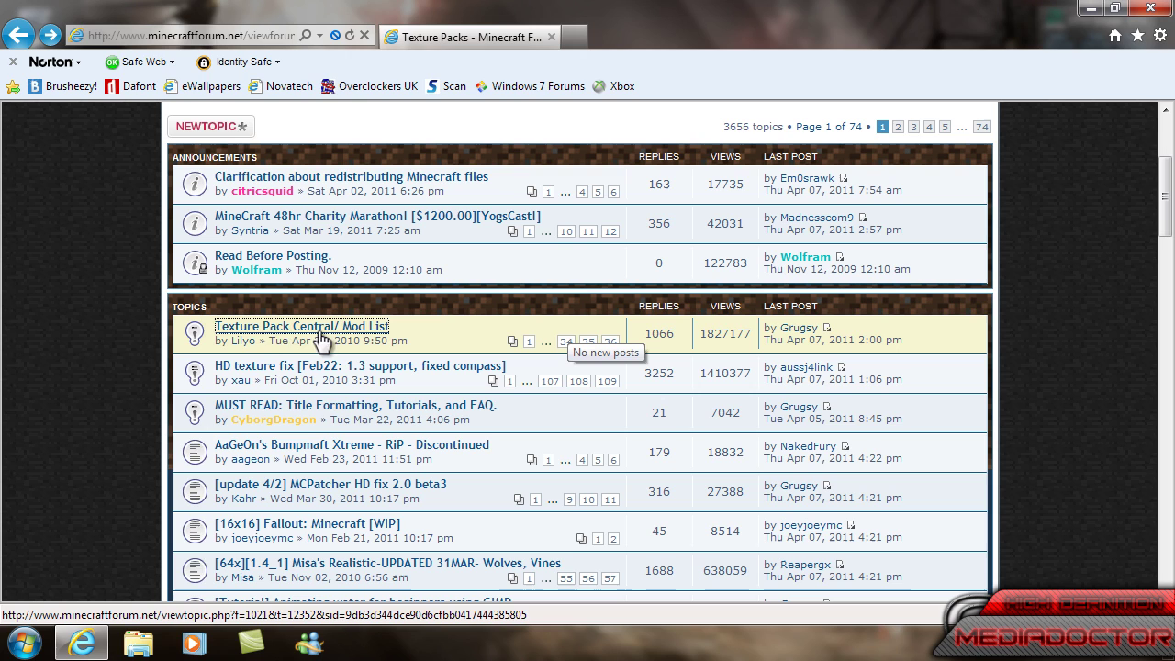
- Reopen the Texture Pack Central/ Mod List topic and scroll through its pack listings
click(320, 333)
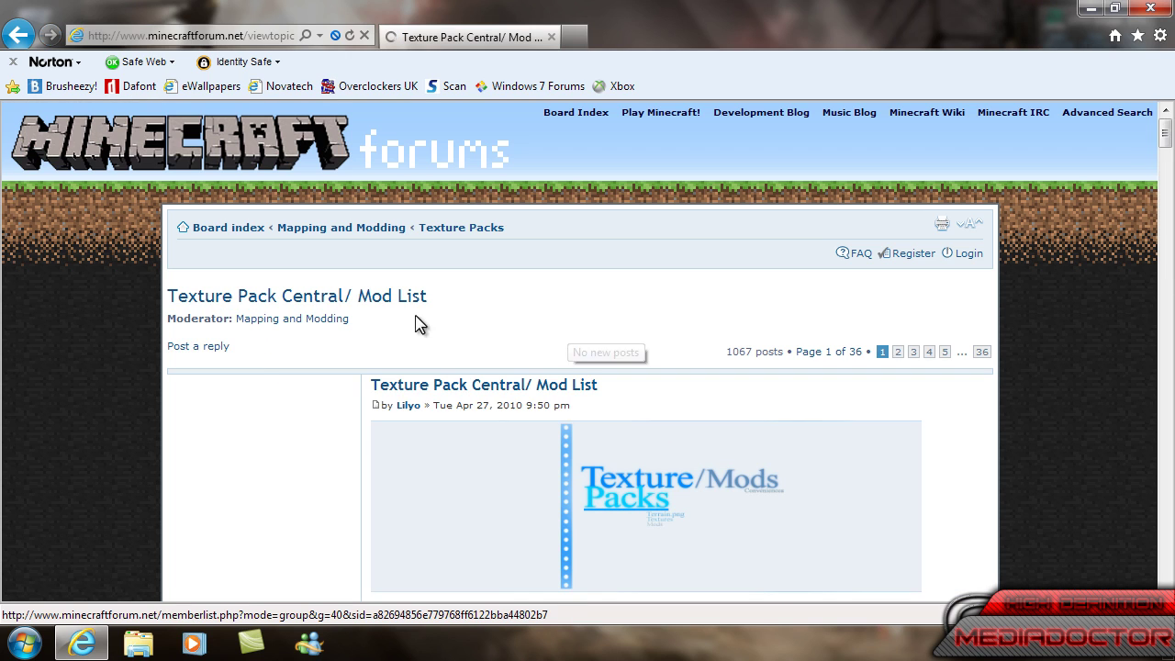
scroll(1152, 341, down, 1)
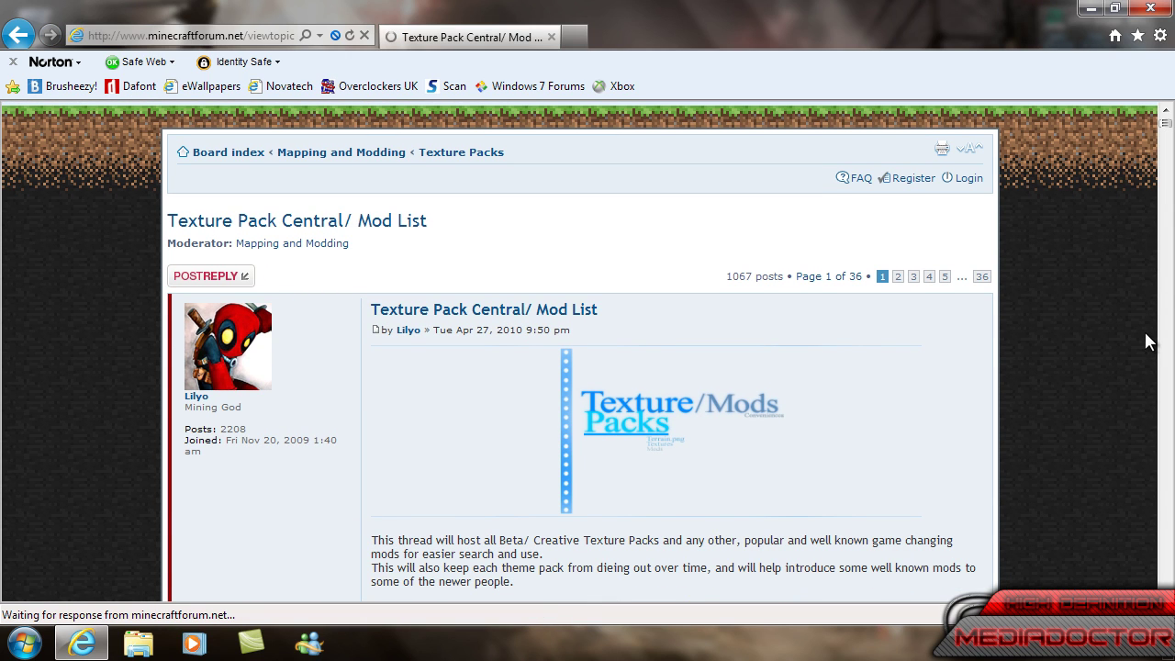
scroll(1132, 331, down, 10)
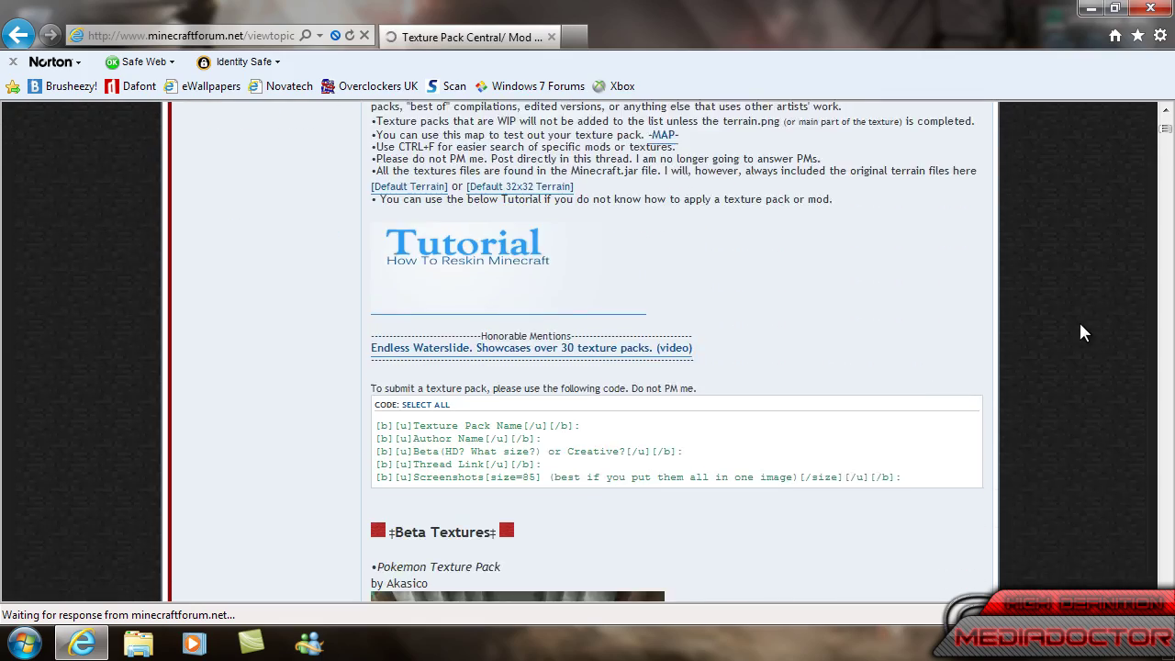
scroll(1080, 327, down, 12)
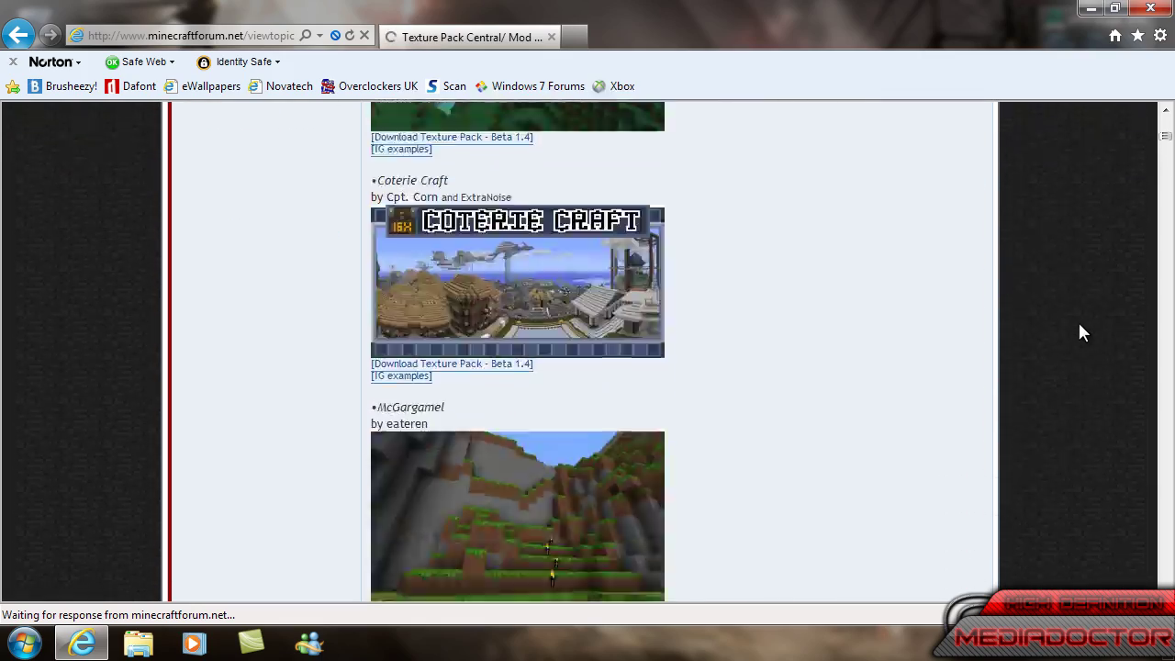
scroll(1079, 332, down, 15)
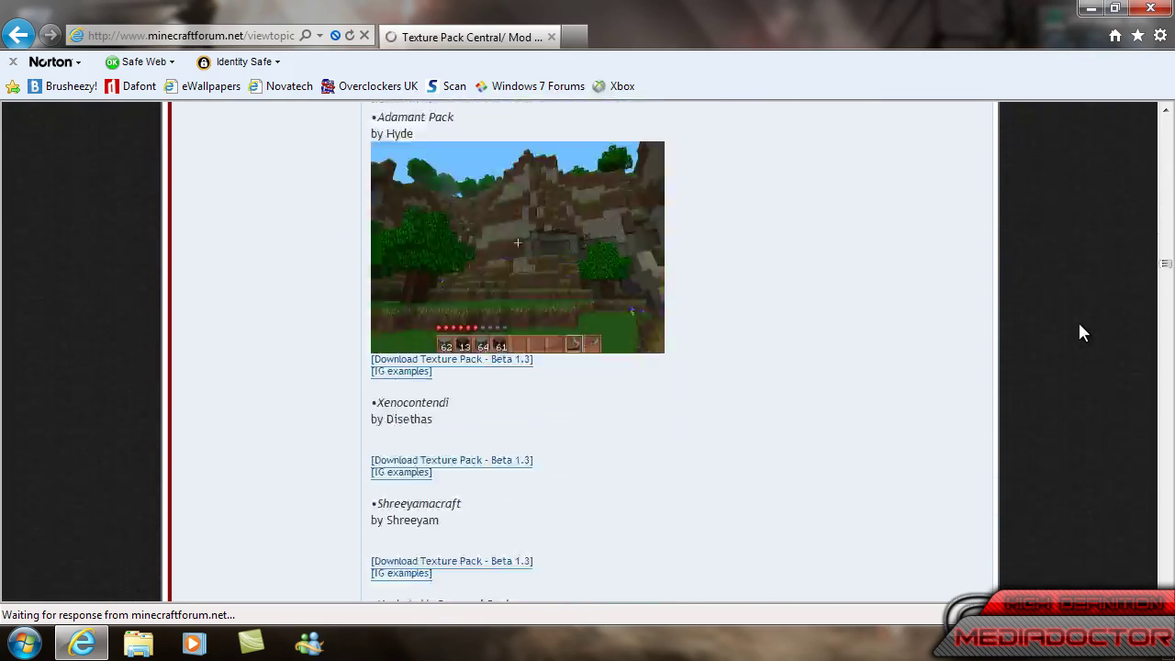
scroll(1079, 332, down, 15)
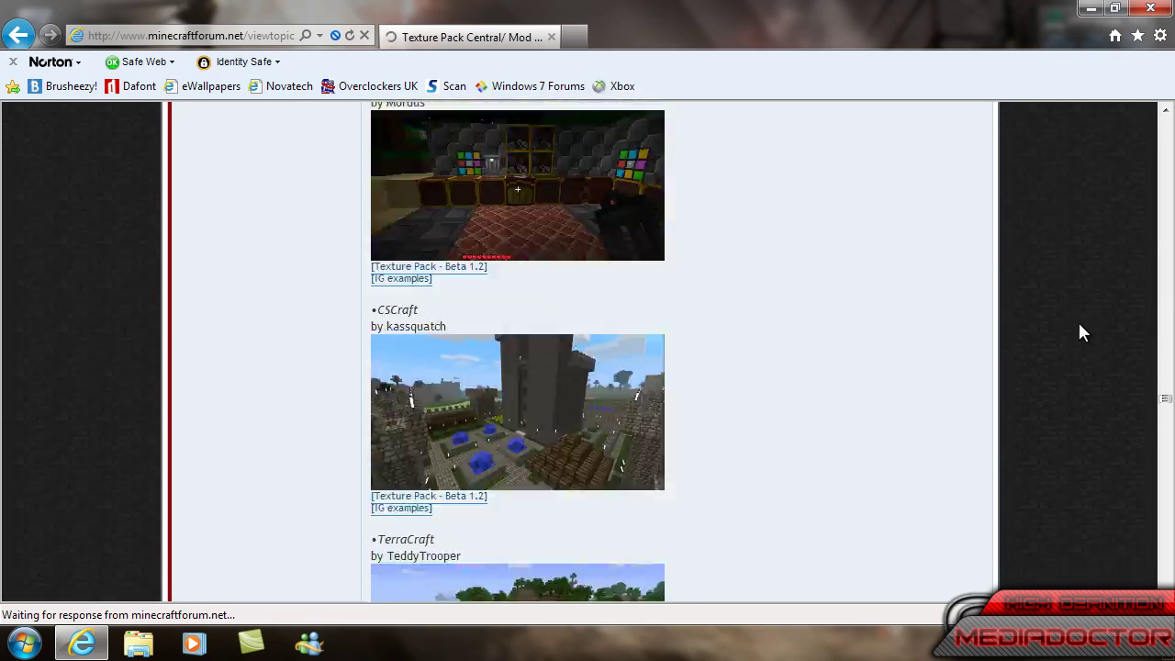
scroll(1079, 333, down, 15)
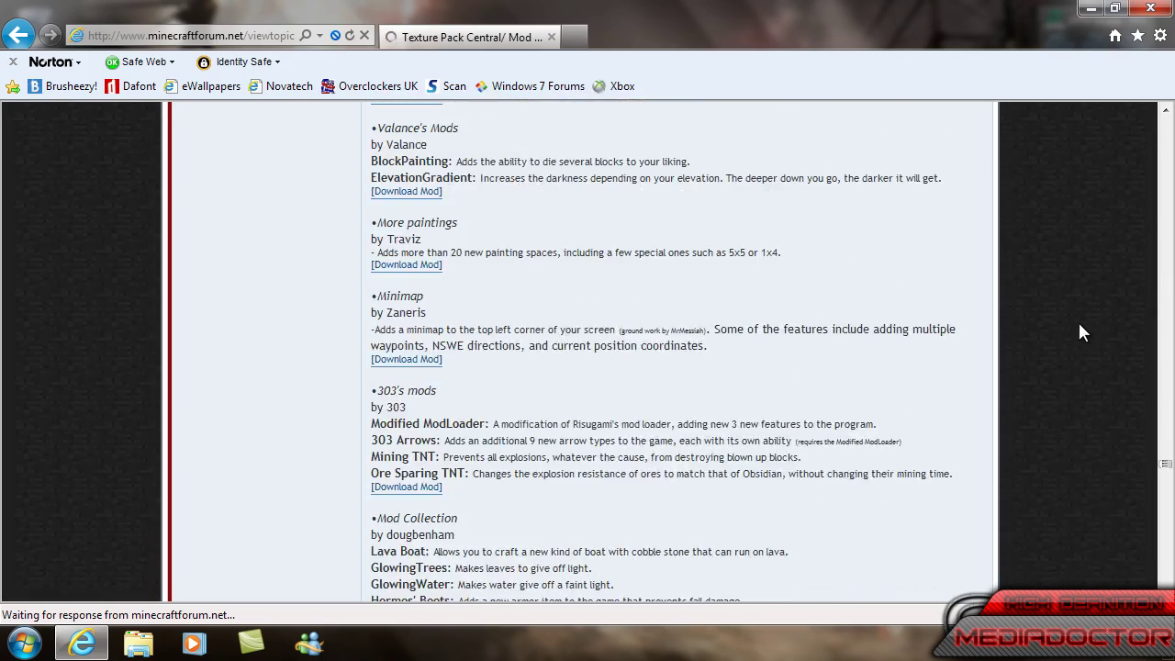
scroll(1080, 332, up, 15)
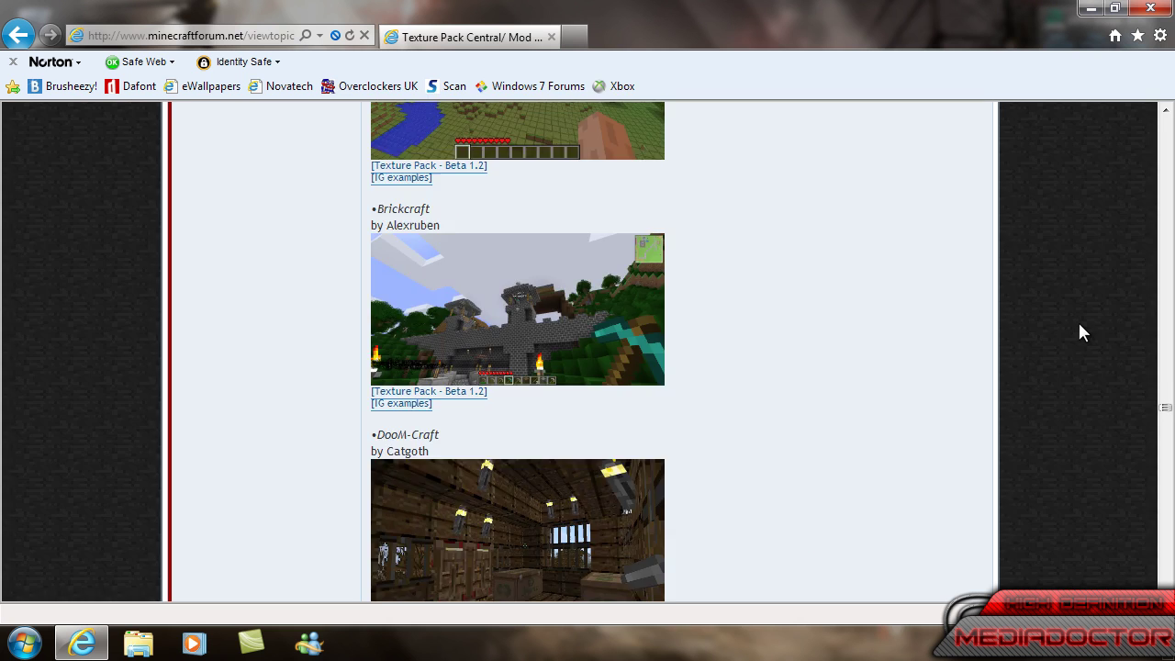
scroll(1079, 332, up, 15)
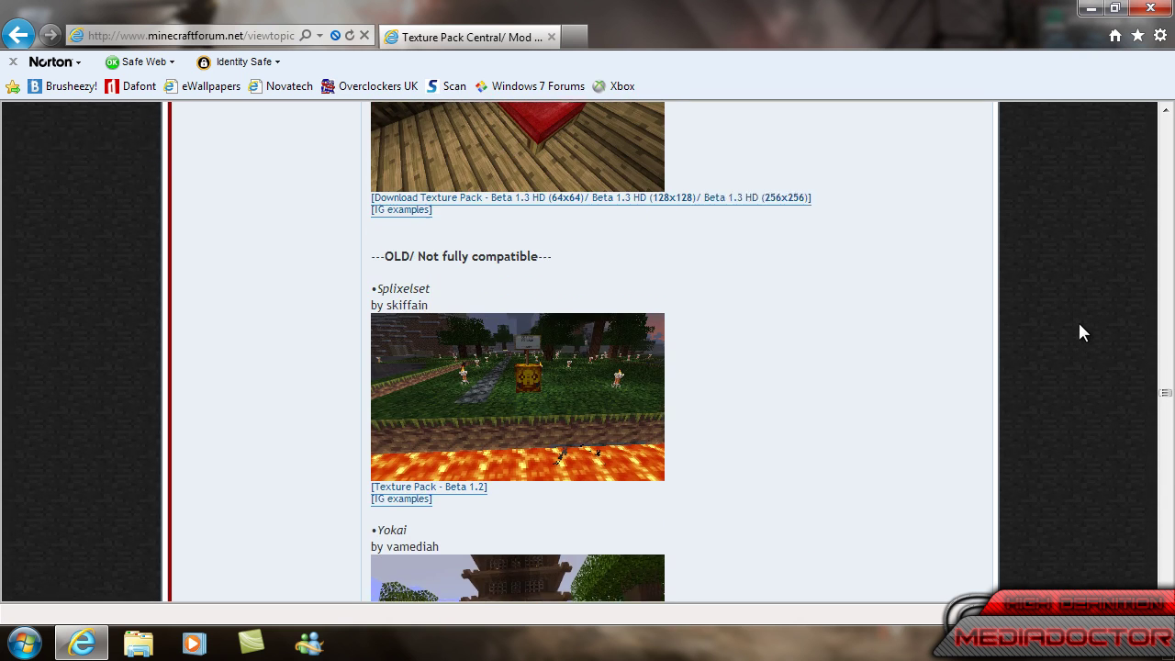
scroll(1080, 332, down, 3)
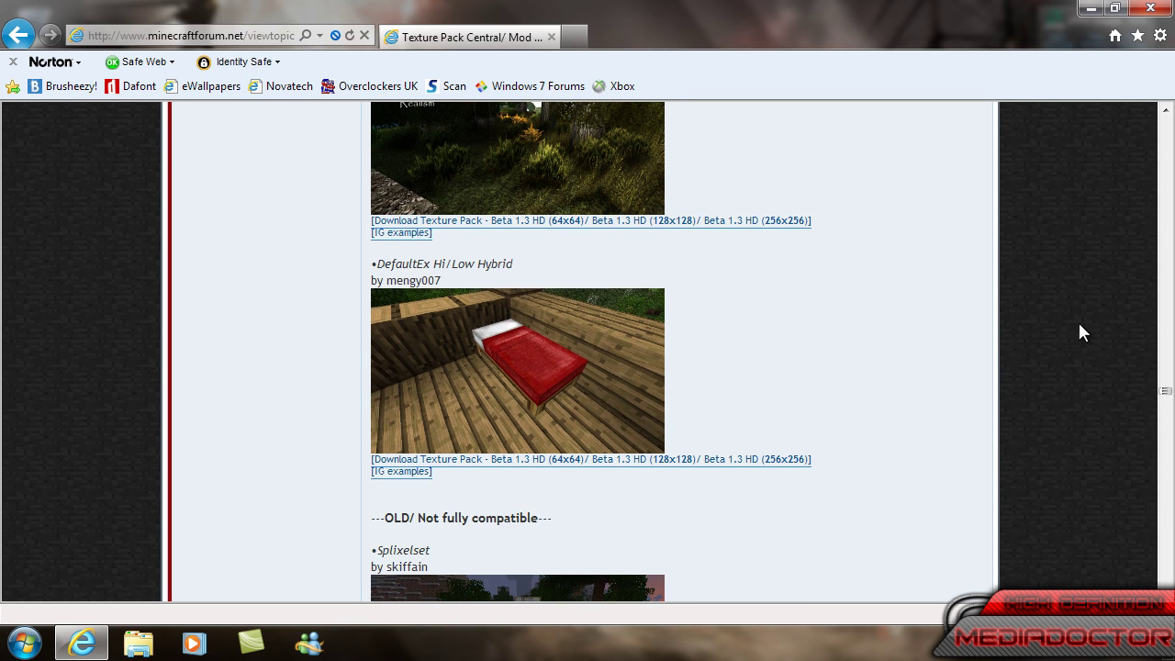
scroll(1079, 333, up, 10)
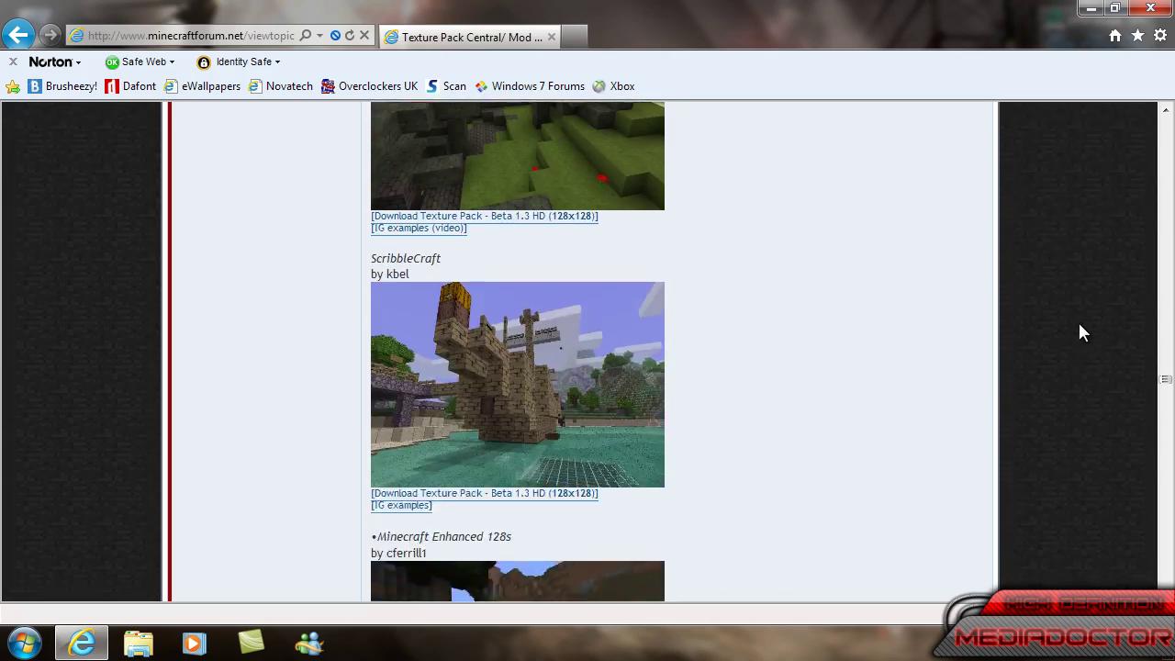
scroll(1079, 333, up, 10)
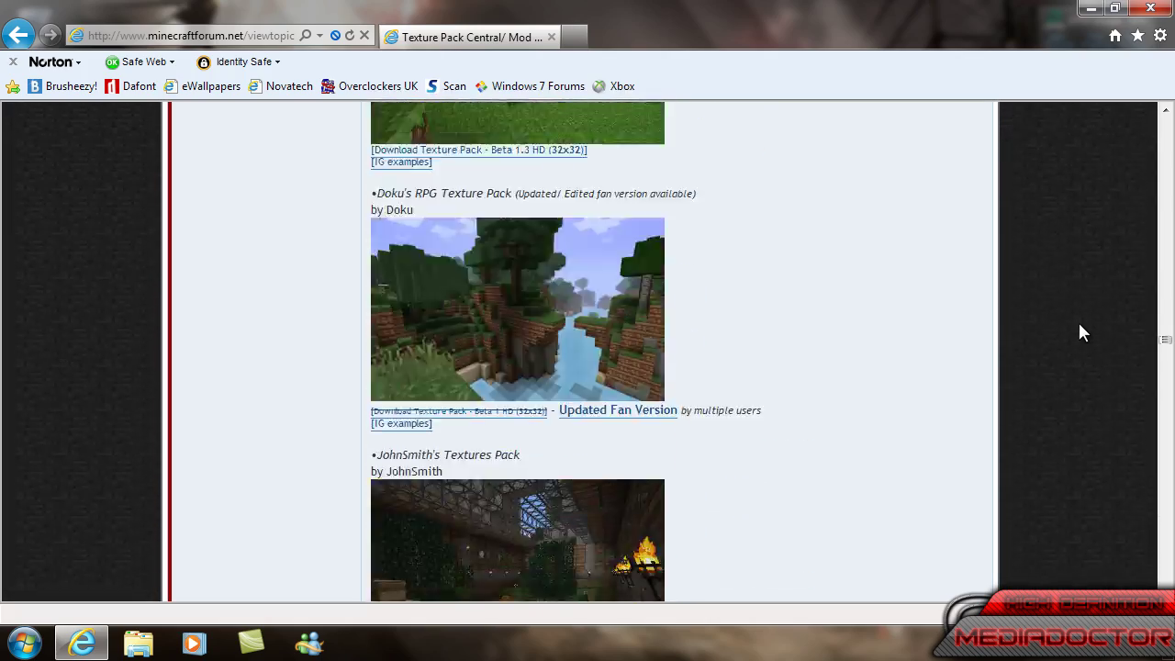
scroll(1079, 326, up, 10)
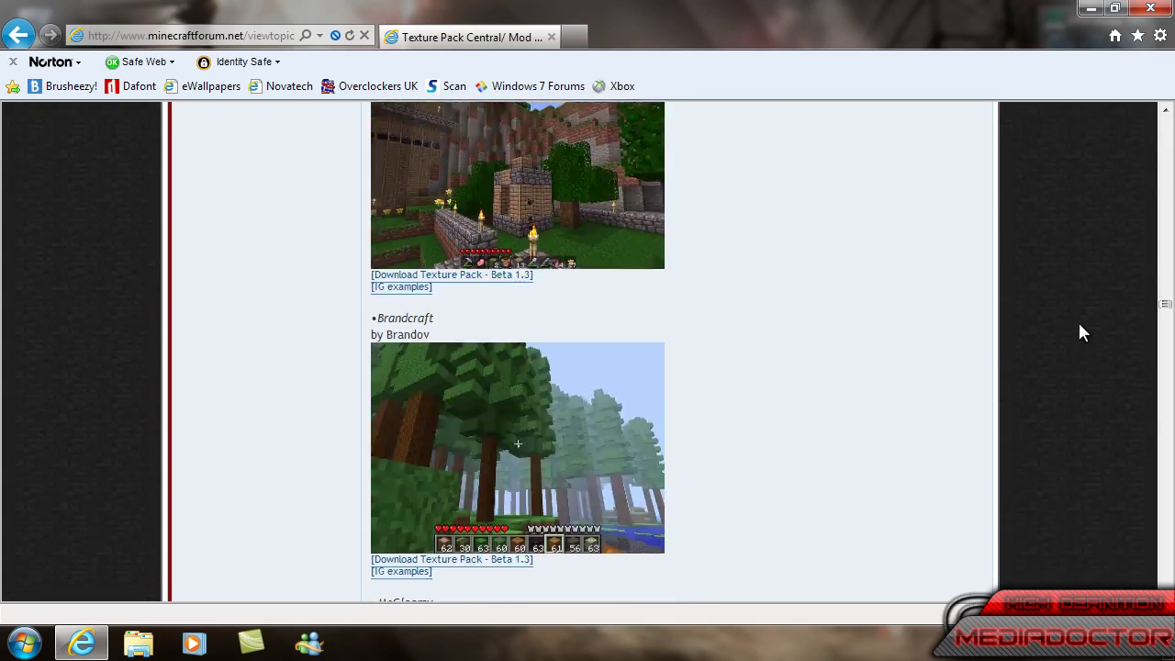
scroll(1080, 332, up, 4)
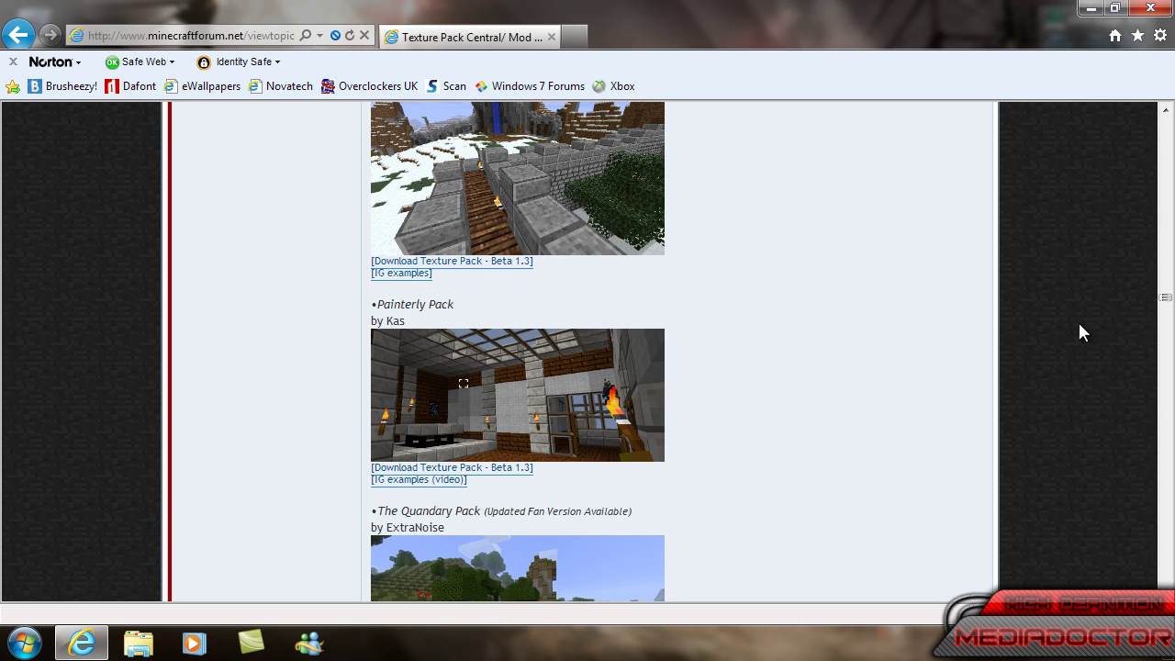
scroll(1079, 325, up, 8)
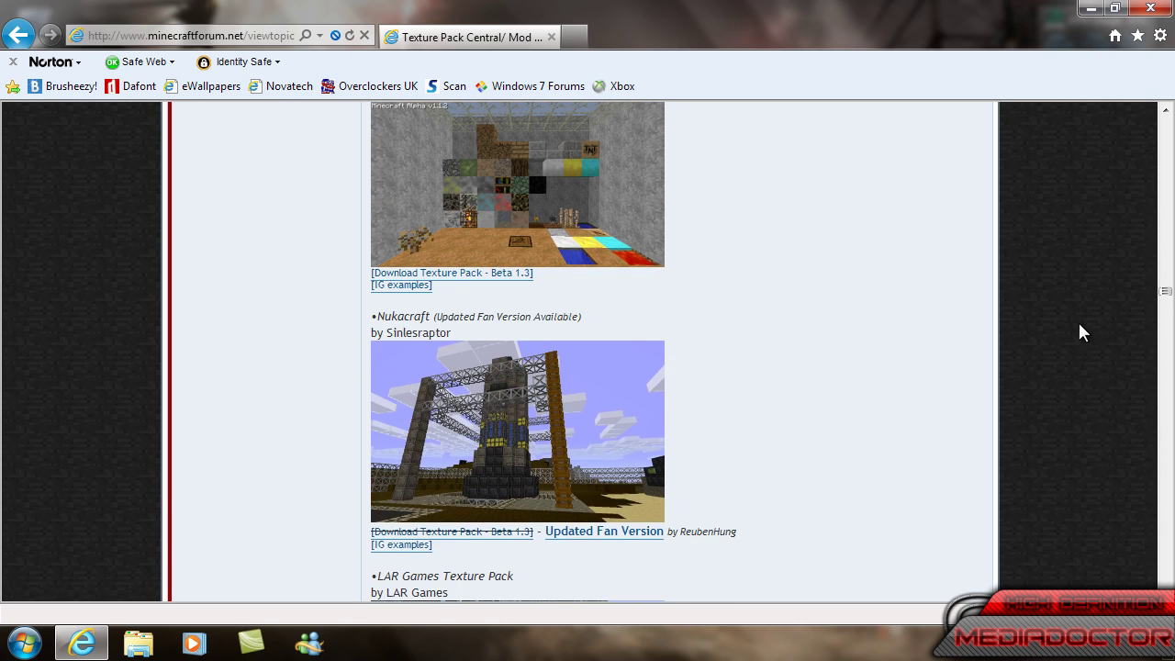
scroll(1079, 333, up, 6)
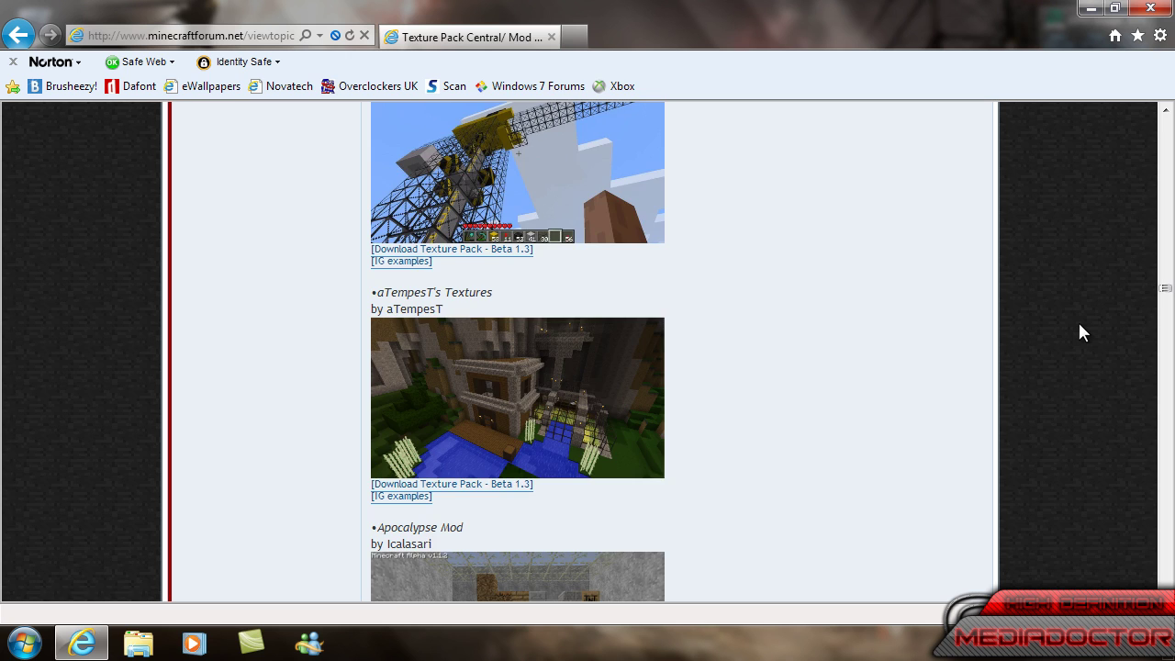
scroll(1079, 332, up, 1)
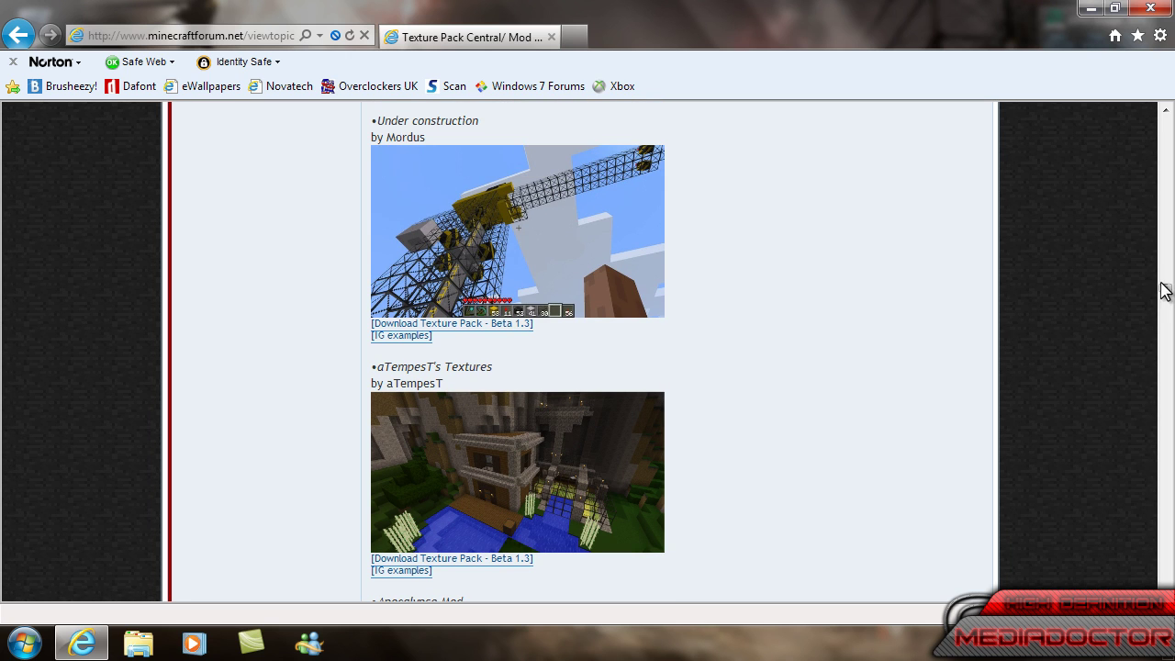
- Locate ShortStuf7's Clean Design Pack entry in the Texture Pack Central list
drag(1164, 288, 1166, 287)
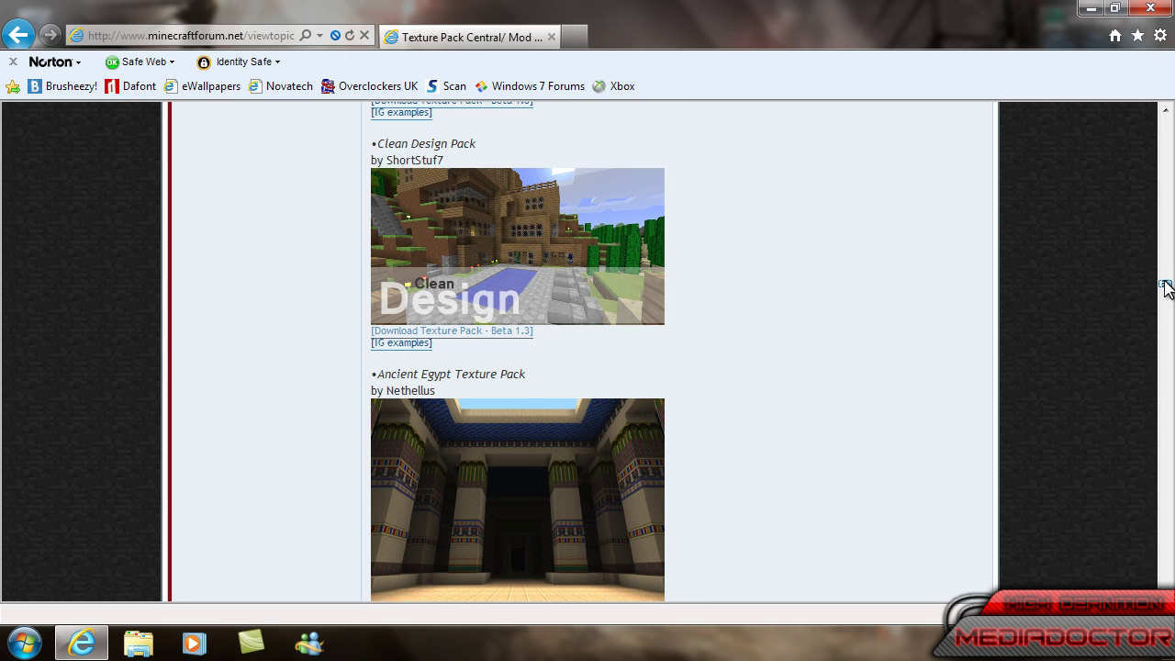
scroll(459, 317, up, 1)
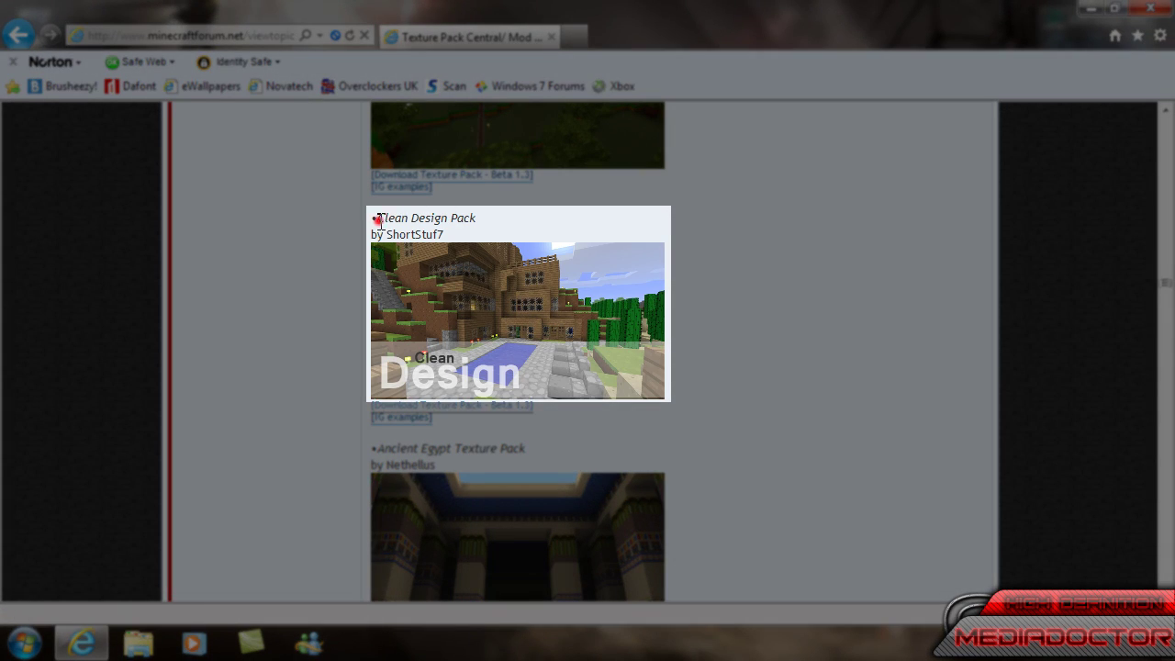
drag(379, 221, 485, 226)
click(708, 218)
- Open the Clean Design Pack thread and click its 'Click here to Download' banner
click(445, 404)
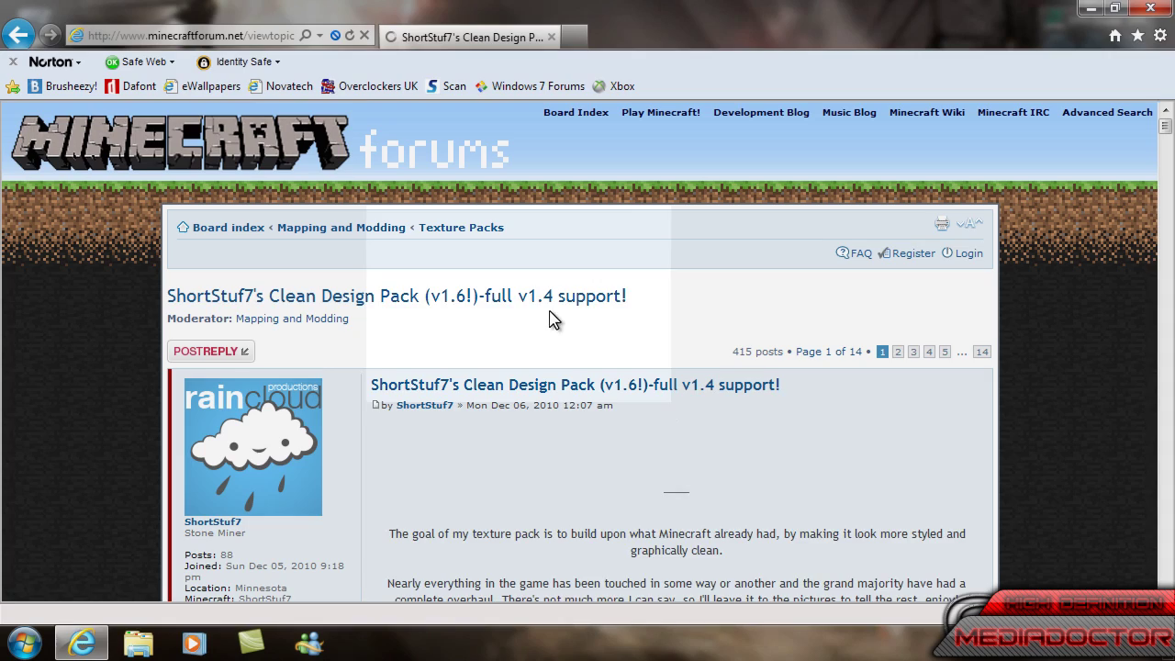
scroll(766, 267, down, 2)
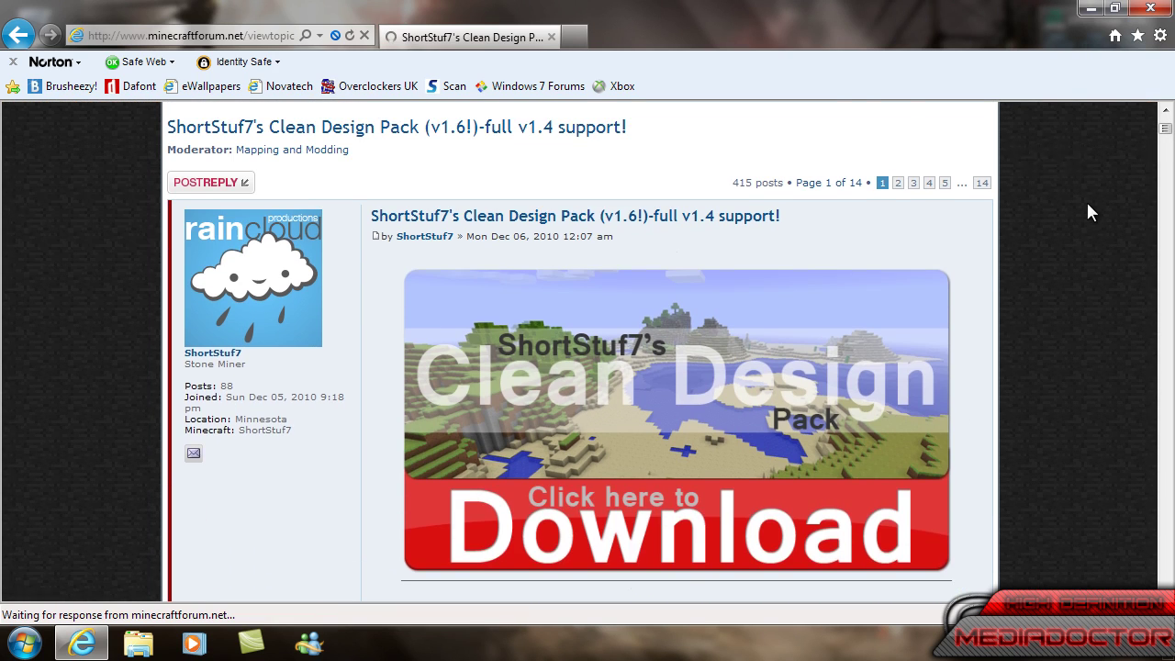
scroll(1090, 203, up, 1)
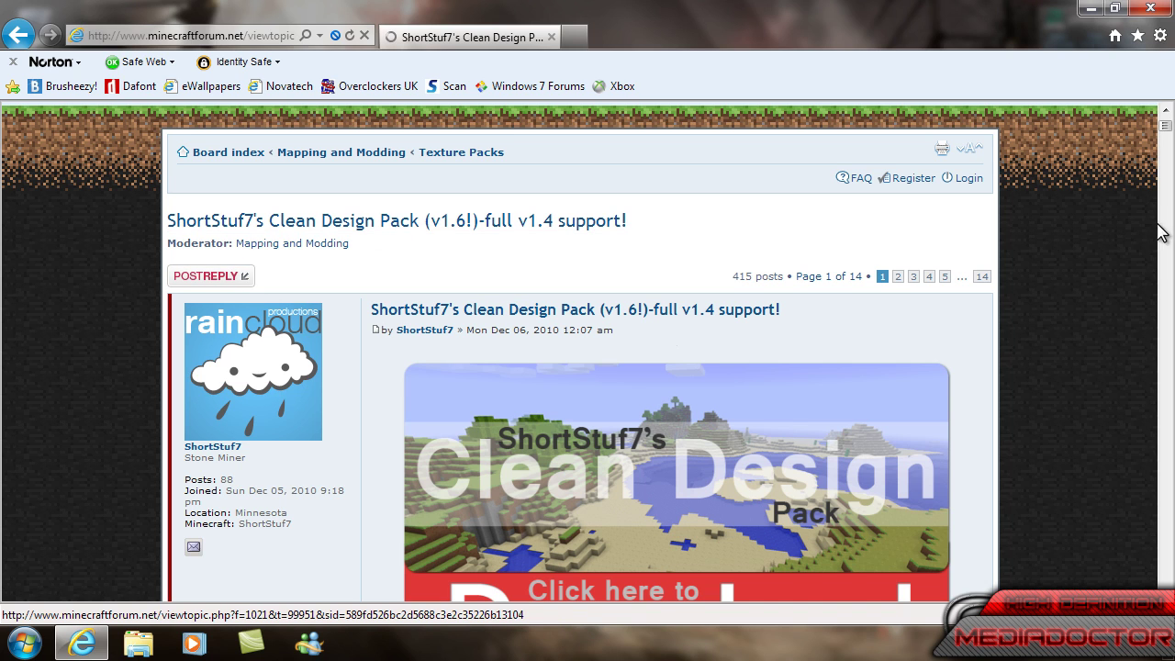
scroll(1098, 230, down, 5)
scroll(1100, 233, up, 3)
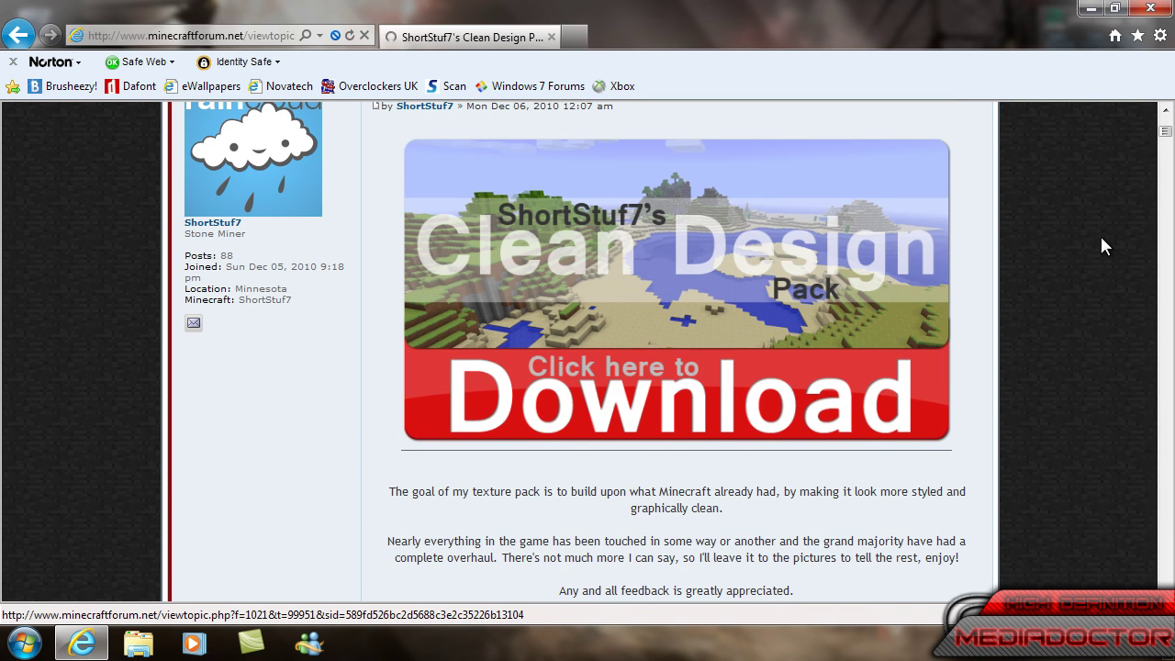
click(714, 398)
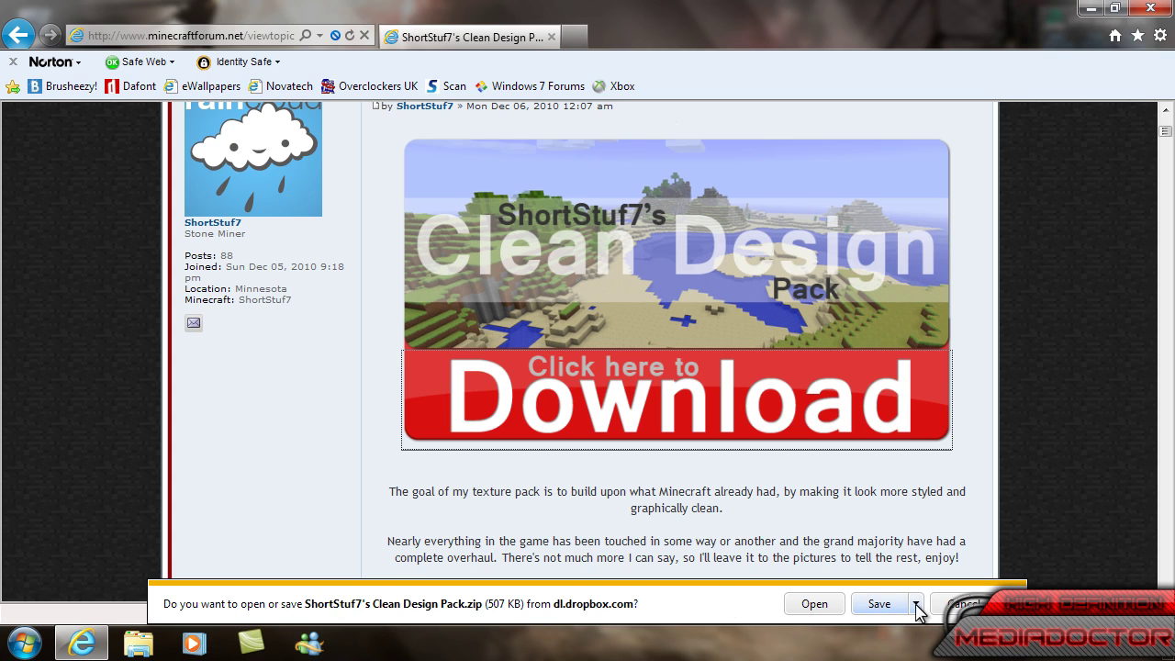
- Save ShortStuf7's Clean Design Pack.zip (507 KB) and minimize Internet Explorer
click(903, 604)
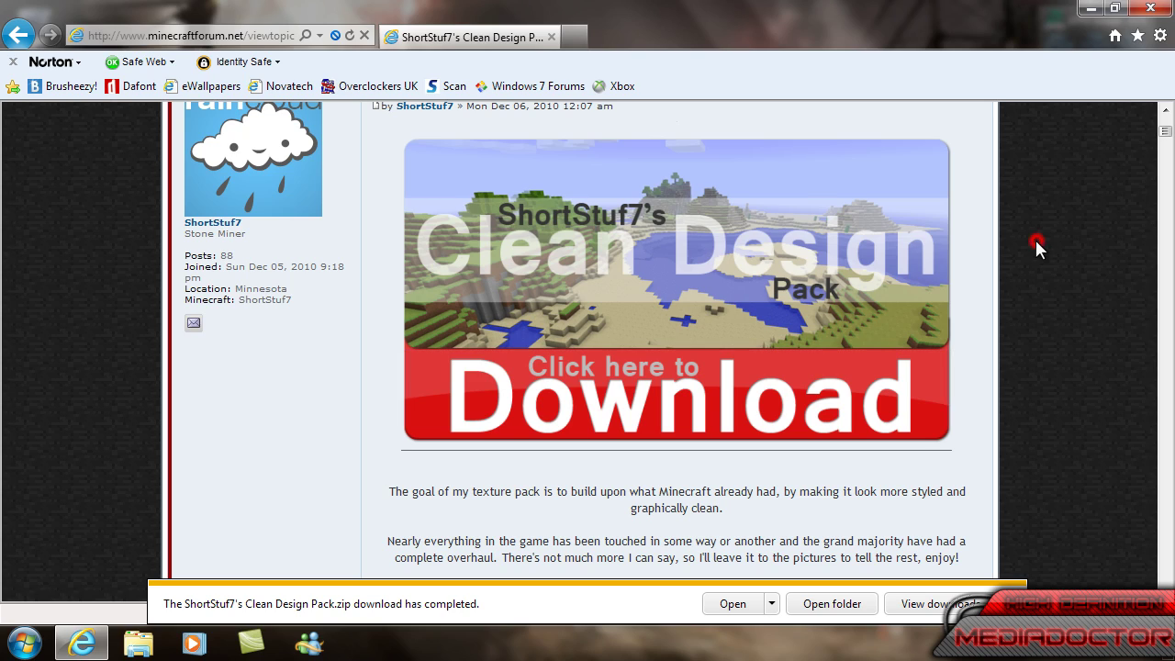
scroll(1013, 242, up, 3)
click(1090, 9)
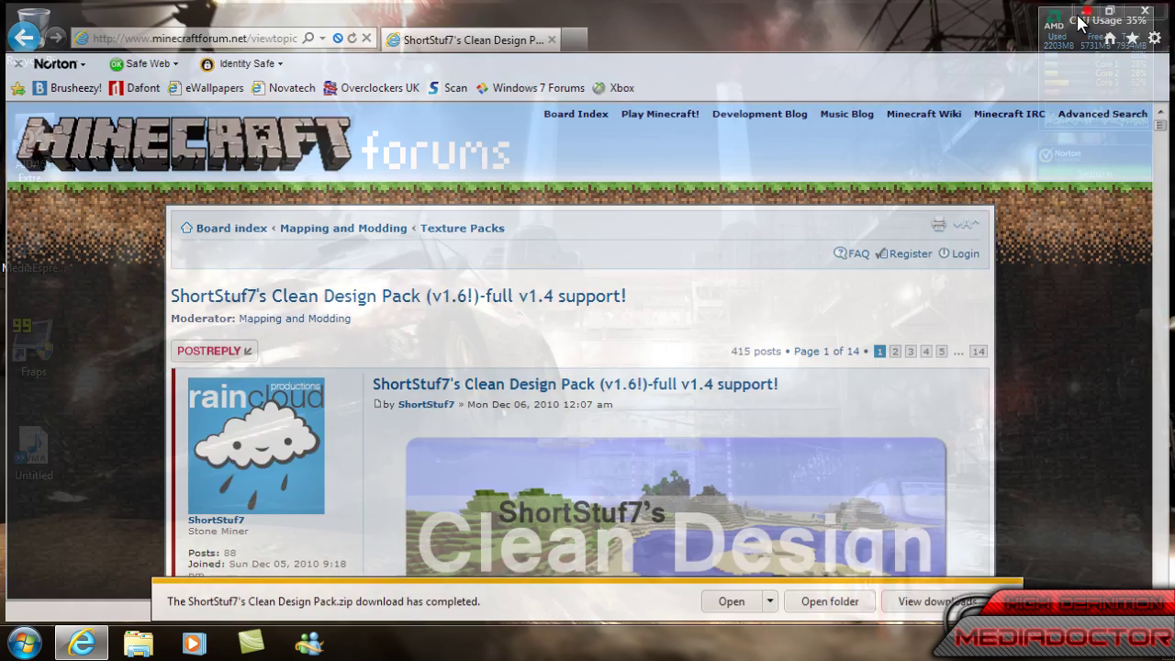
- Cut ShortStuf7's Clean Design Pack zip from the Downloads folder in Explorer
click(138, 642)
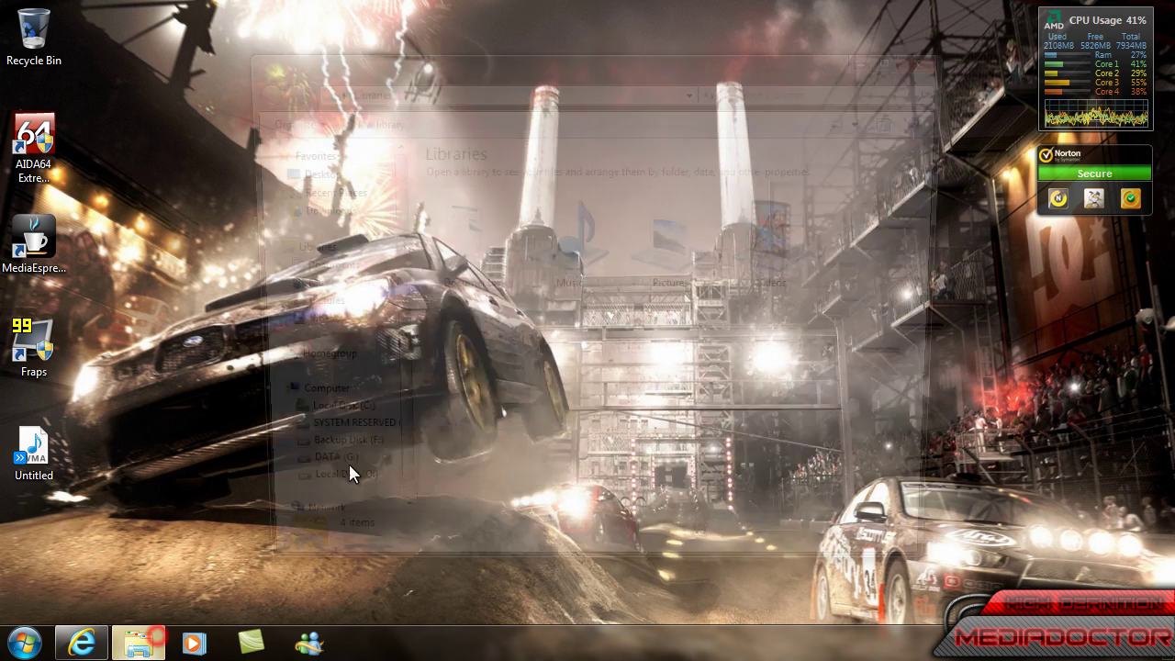
click(355, 208)
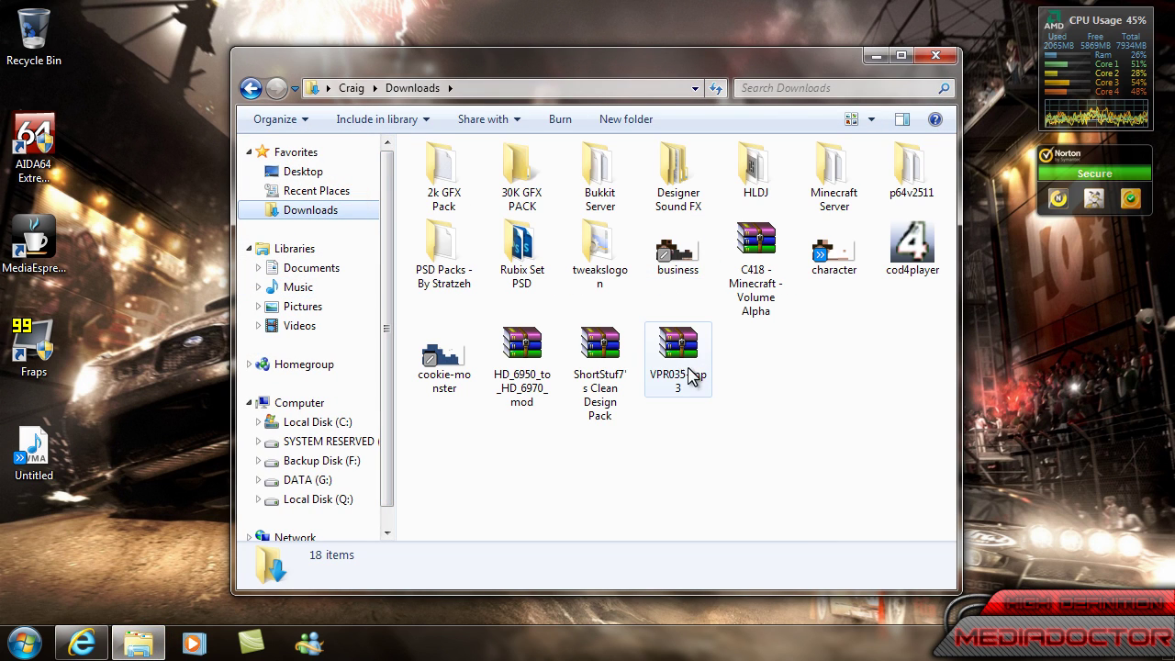
click(600, 367)
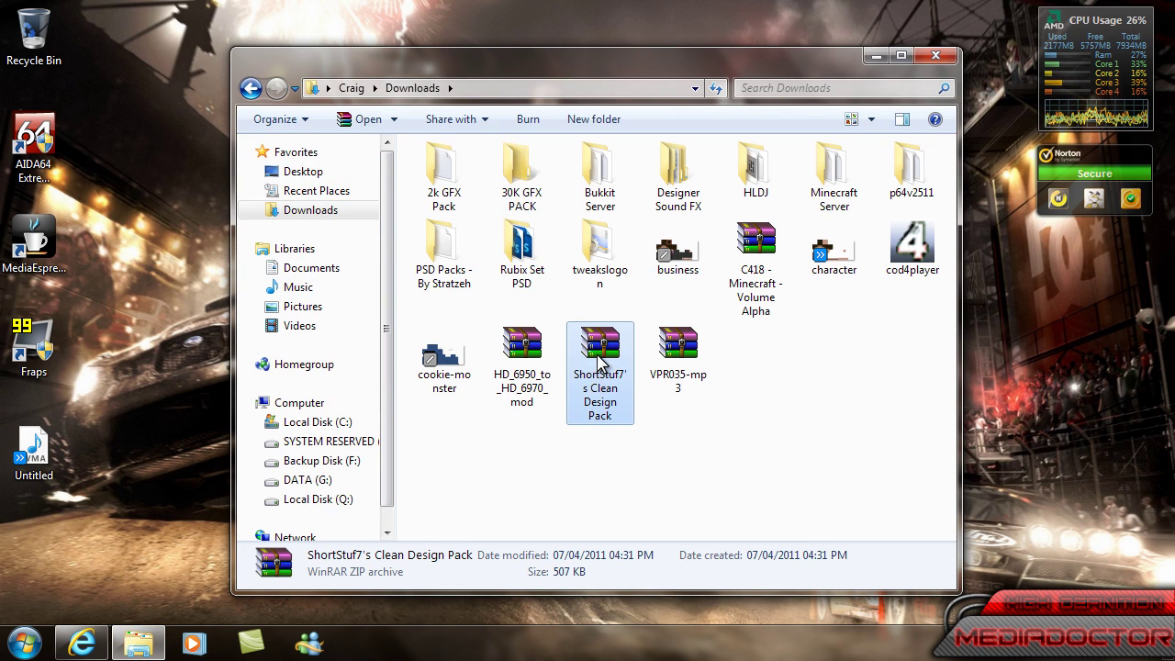
right_click(598, 360)
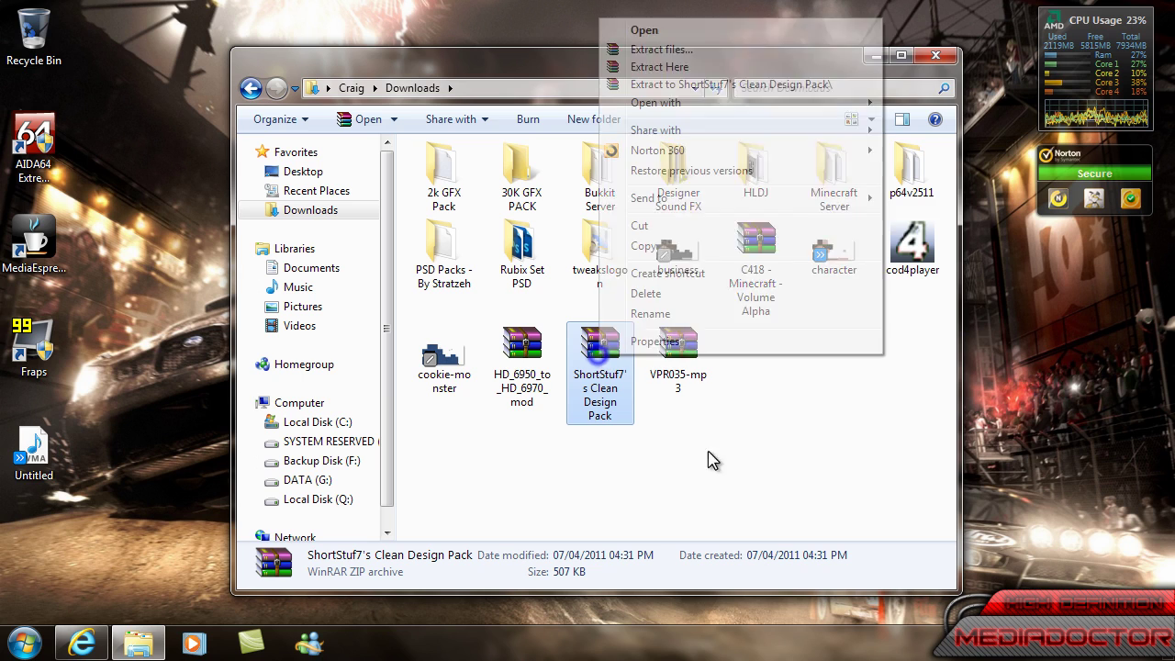
click(668, 230)
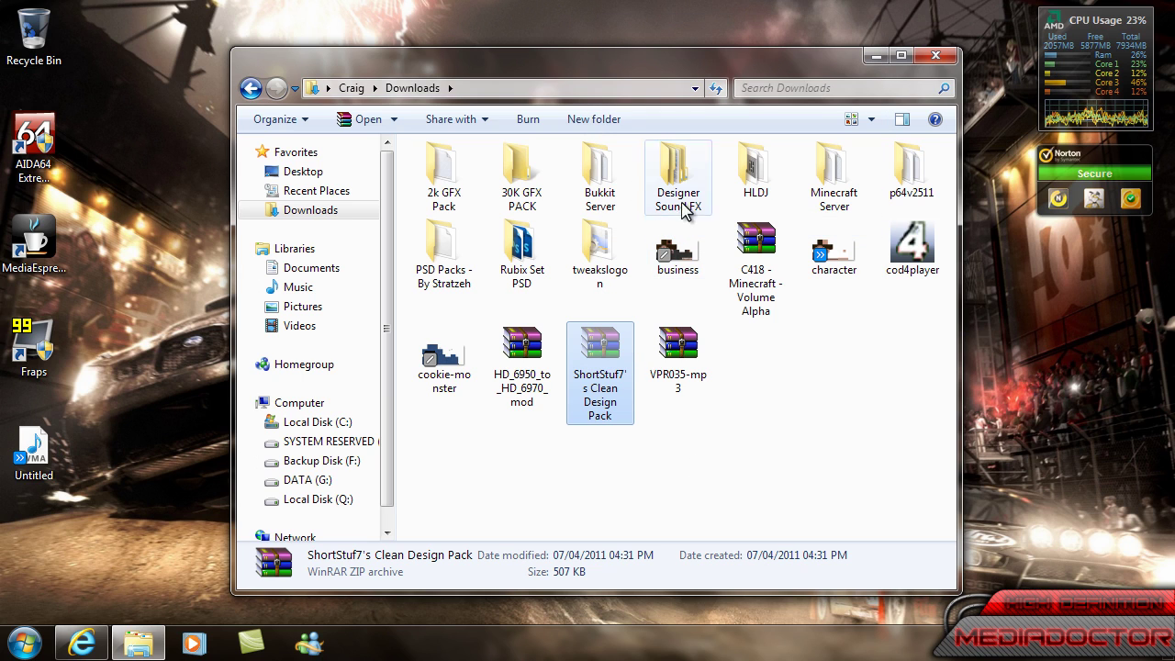
- Make the Explorer address bar editable to enter a new folder path
click(20, 645)
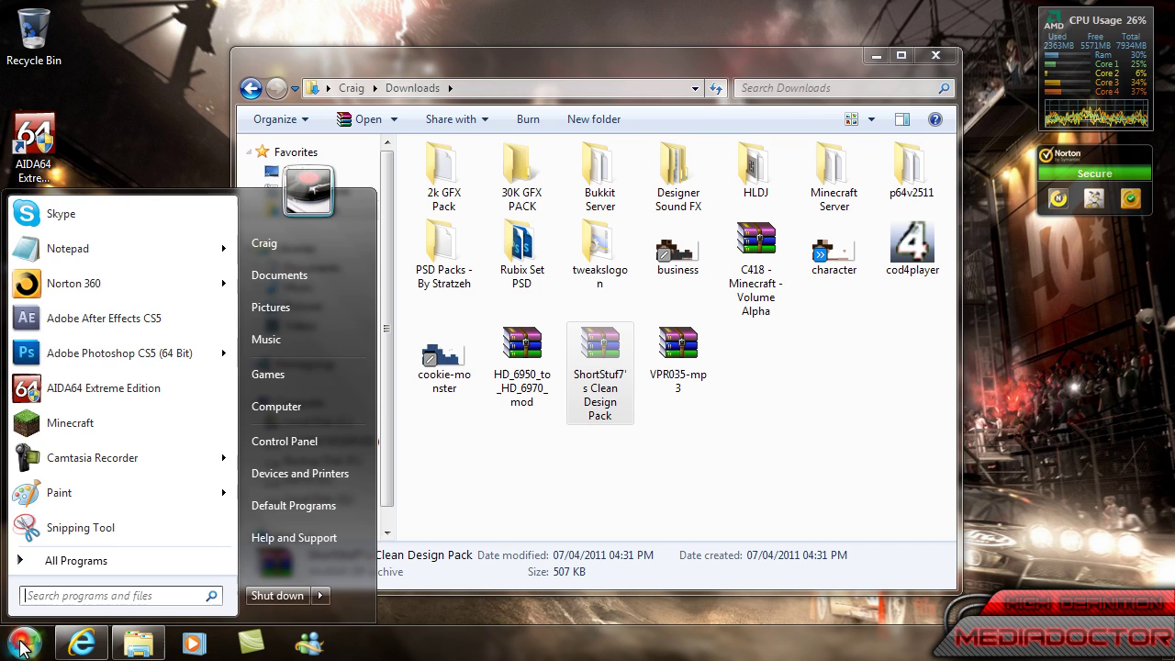
click(21, 645)
click(640, 88)
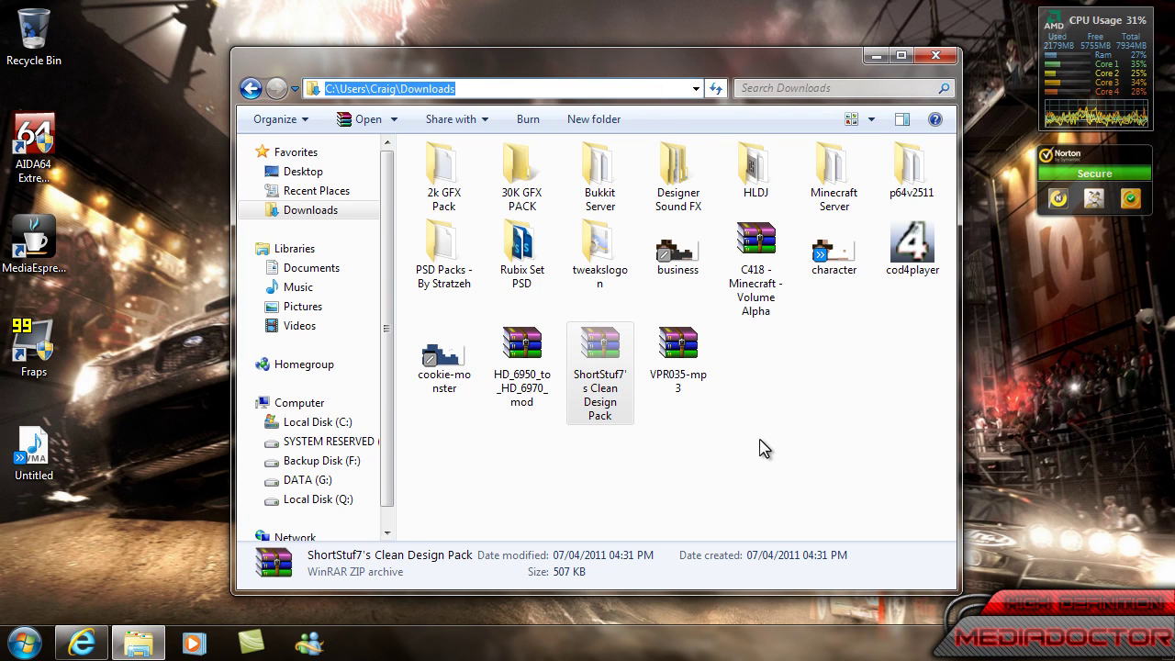
text(%%)
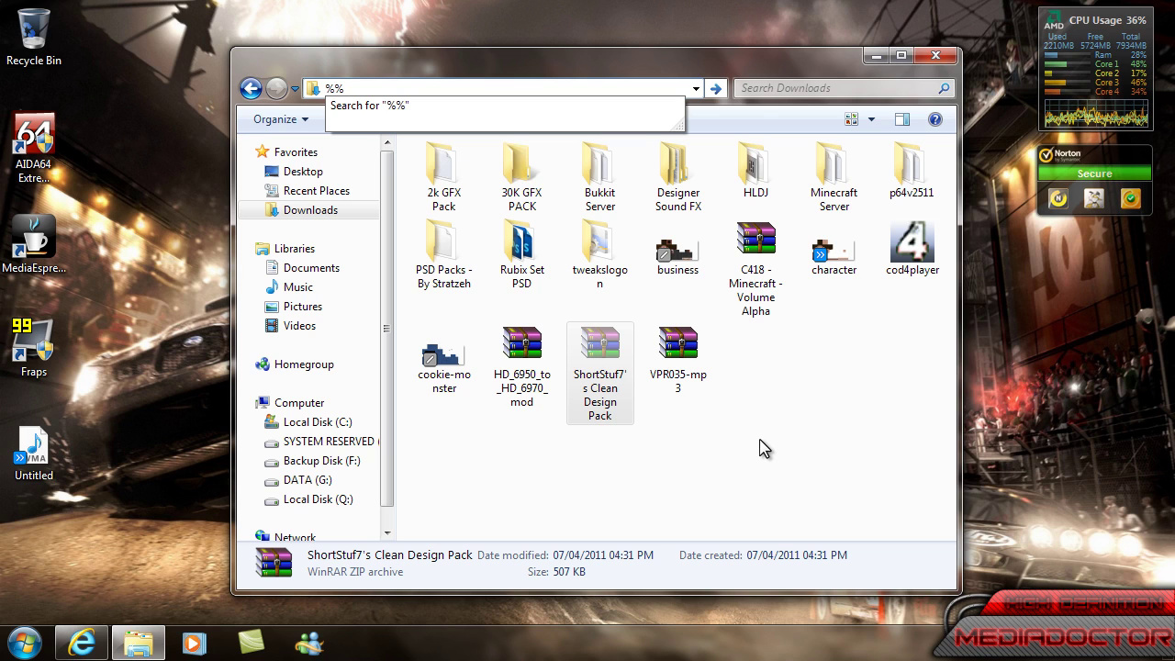
text(appdata)
key(Return)
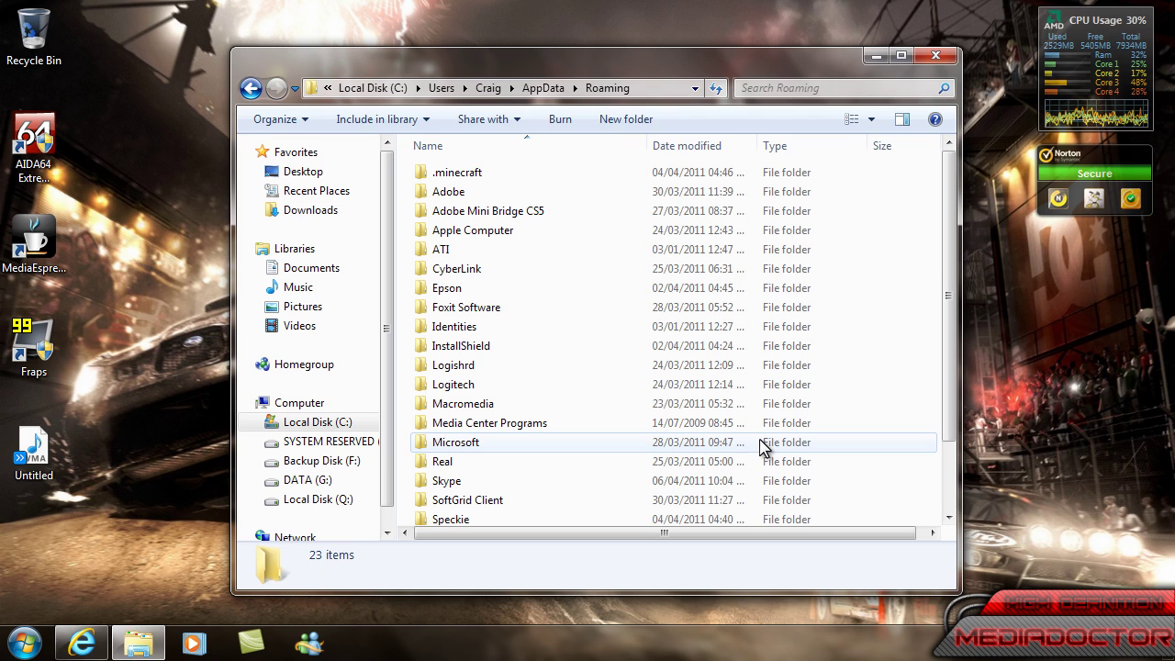
double_click(592, 179)
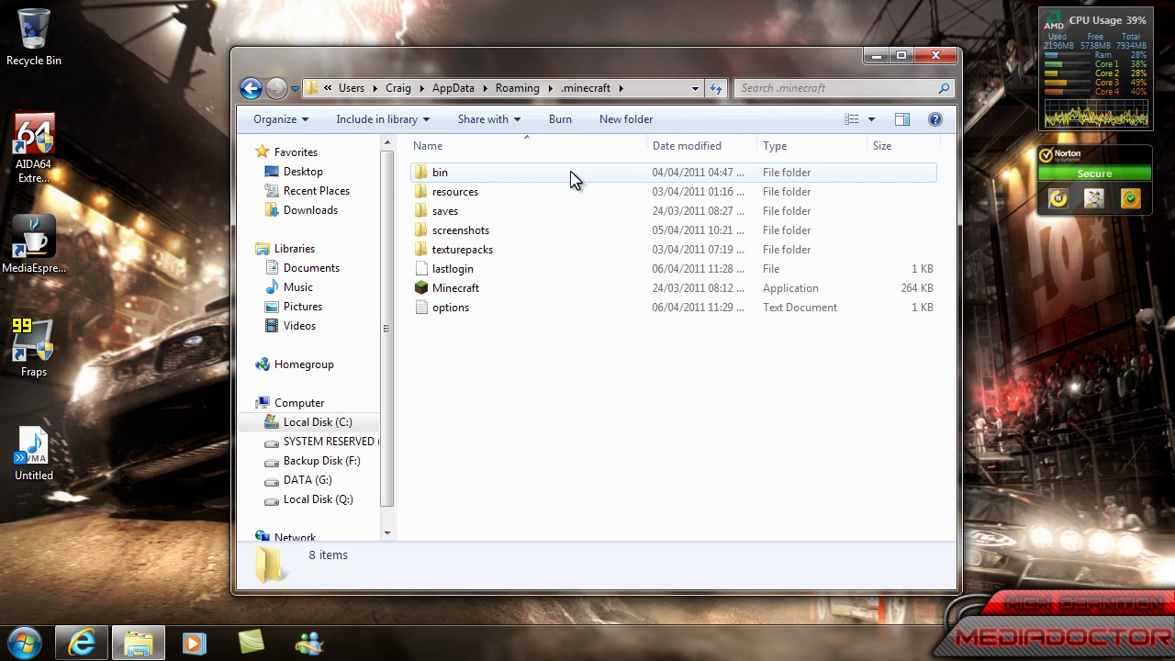
double_click(571, 250)
drag(443, 254, 795, 187)
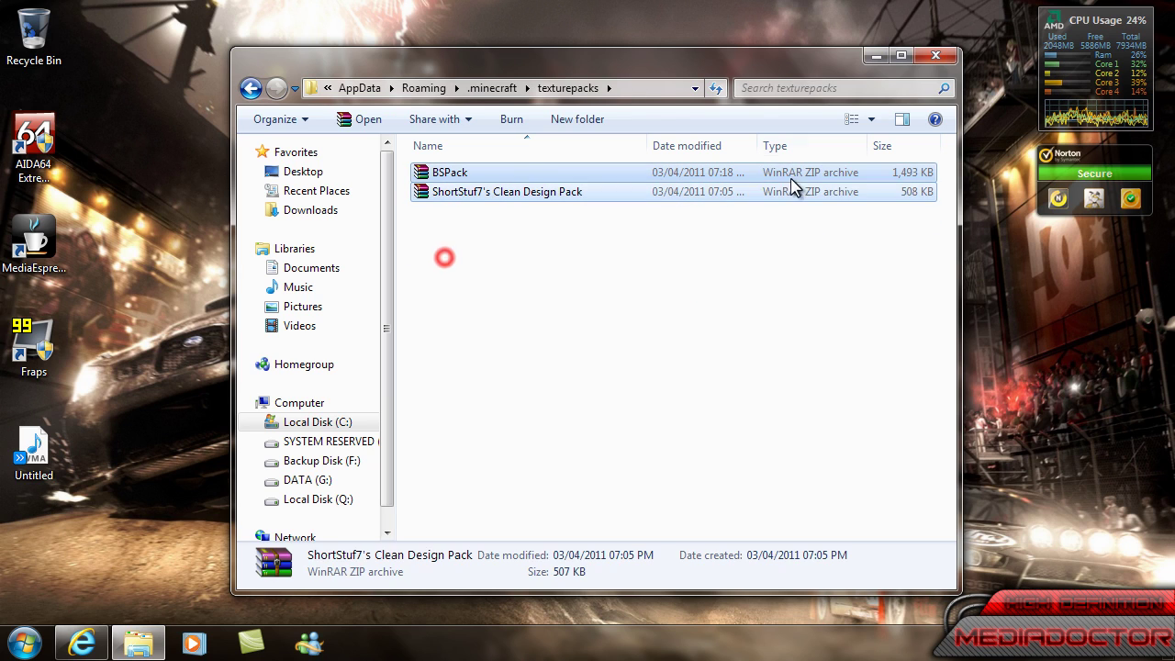
click(666, 288)
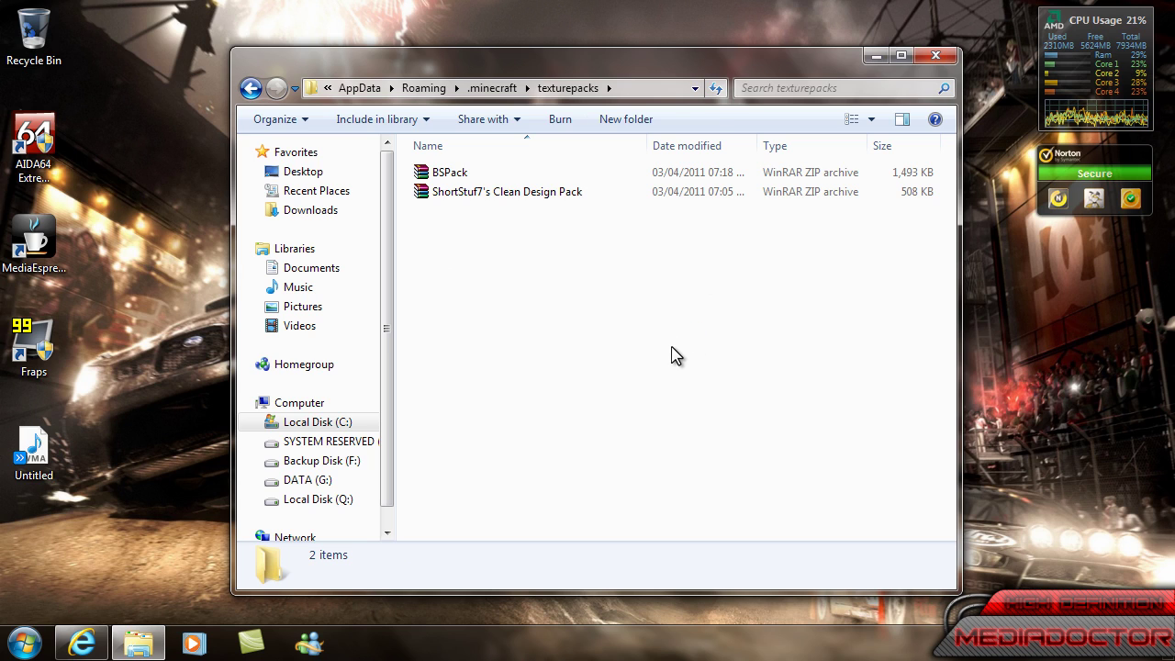
key(BackSpace)
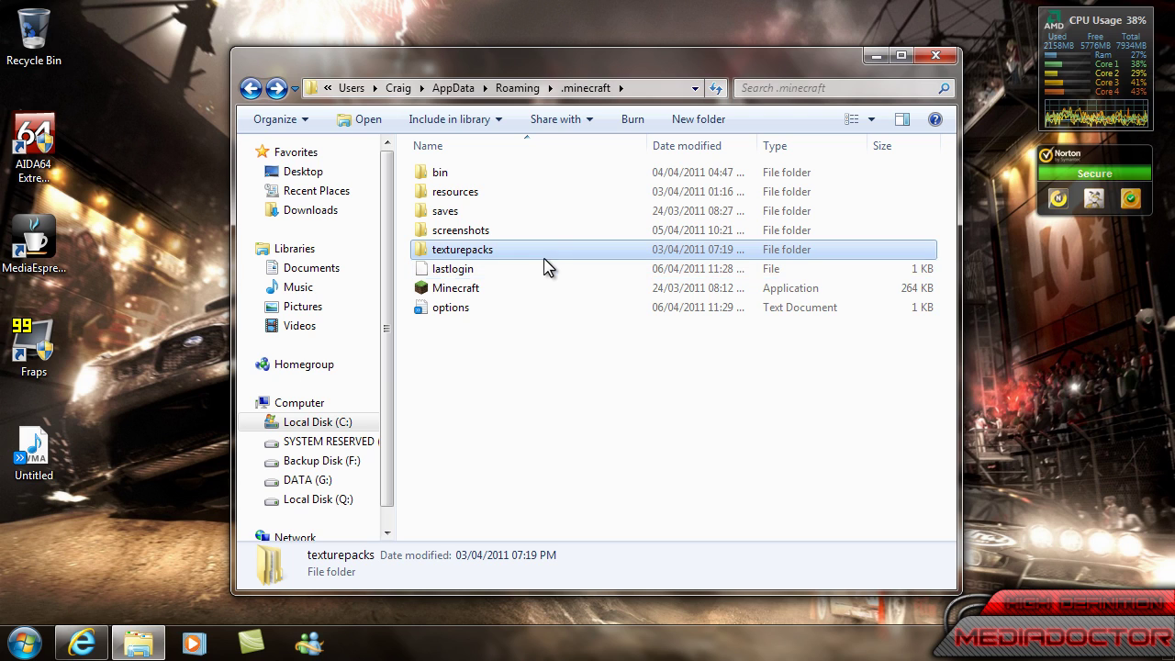
double_click(610, 256)
click(492, 193)
key(BackSpace)
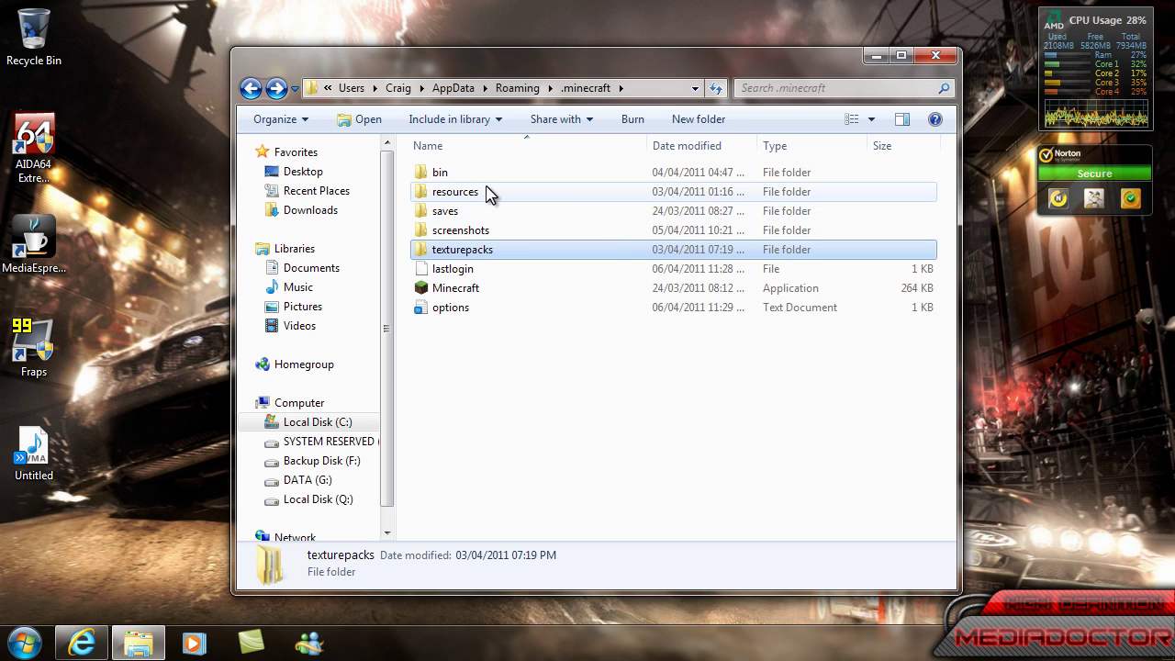
- Go to Downloads under Favorites to find the Clean Design Pack zip (507 KB)
click(349, 213)
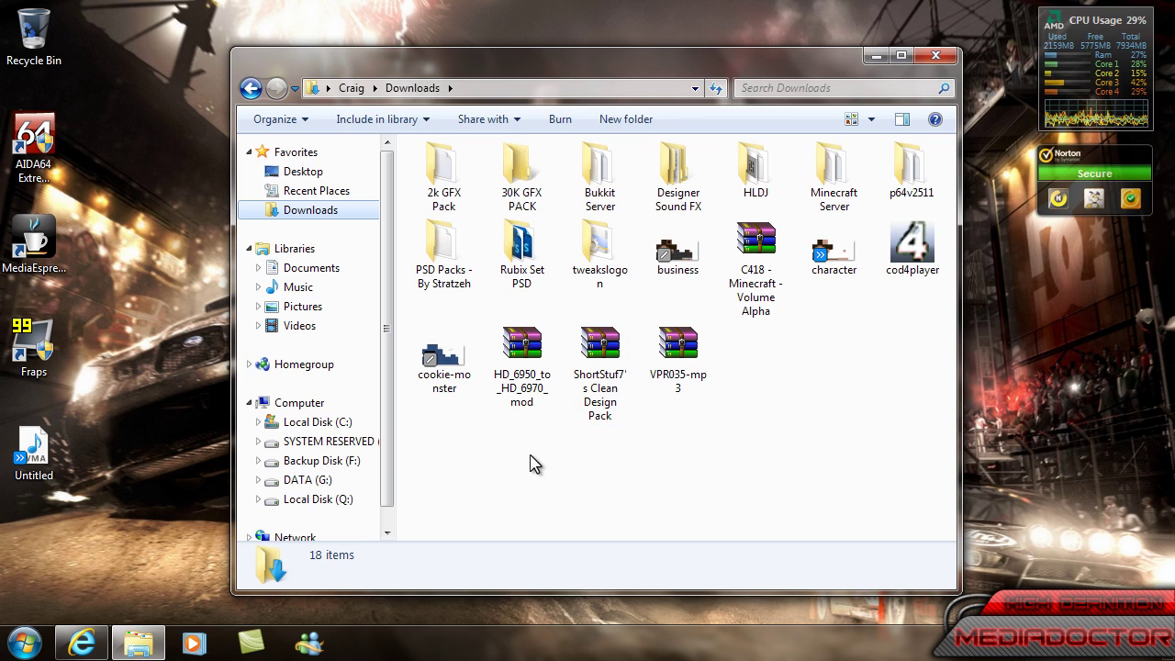
- Drag all 11 folders and 4 files from the Clean Design Pack zip onto the desktop, then close WinRAR
double_click(615, 352)
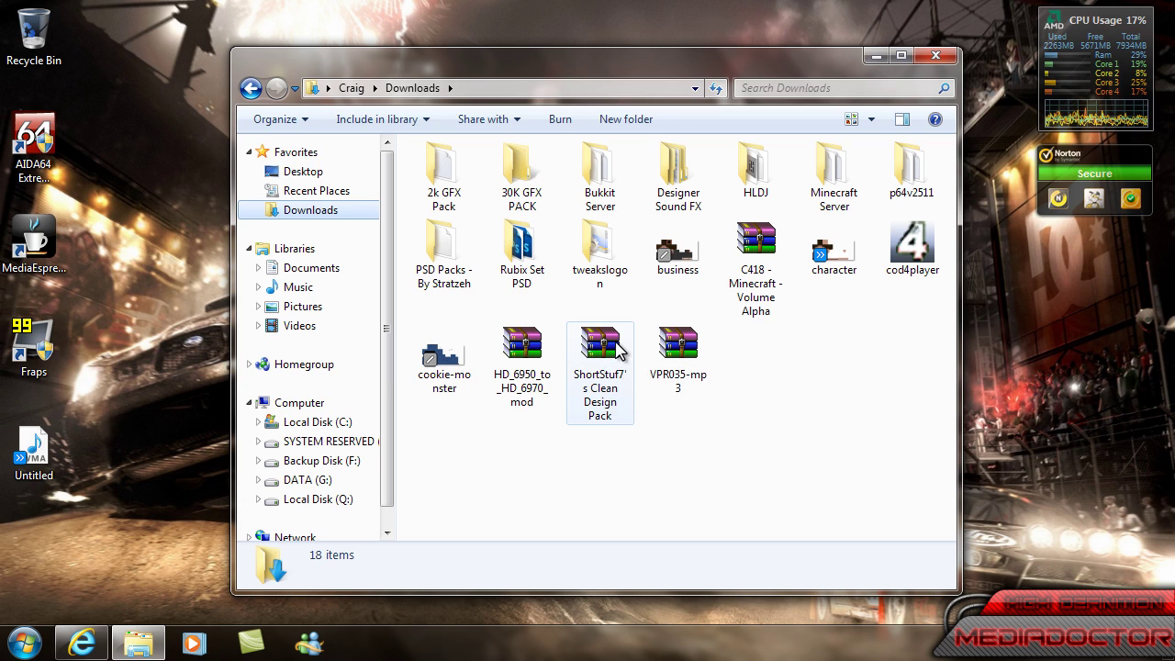
drag(776, 209, 684, 64)
drag(562, 505, 771, 231)
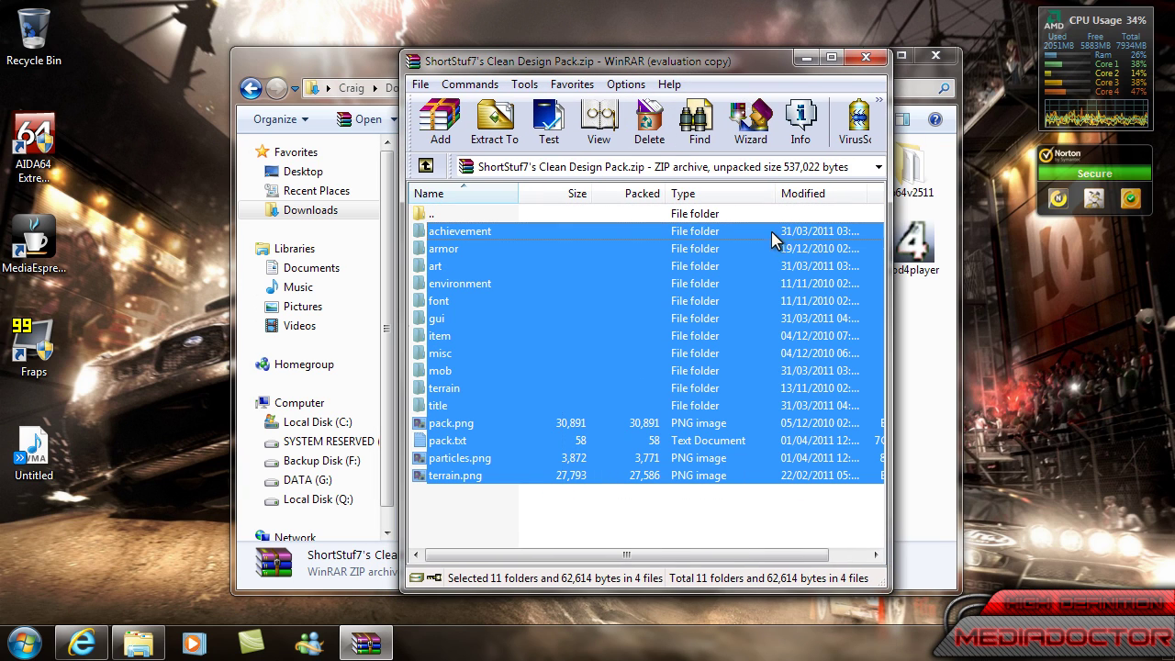
click(155, 295)
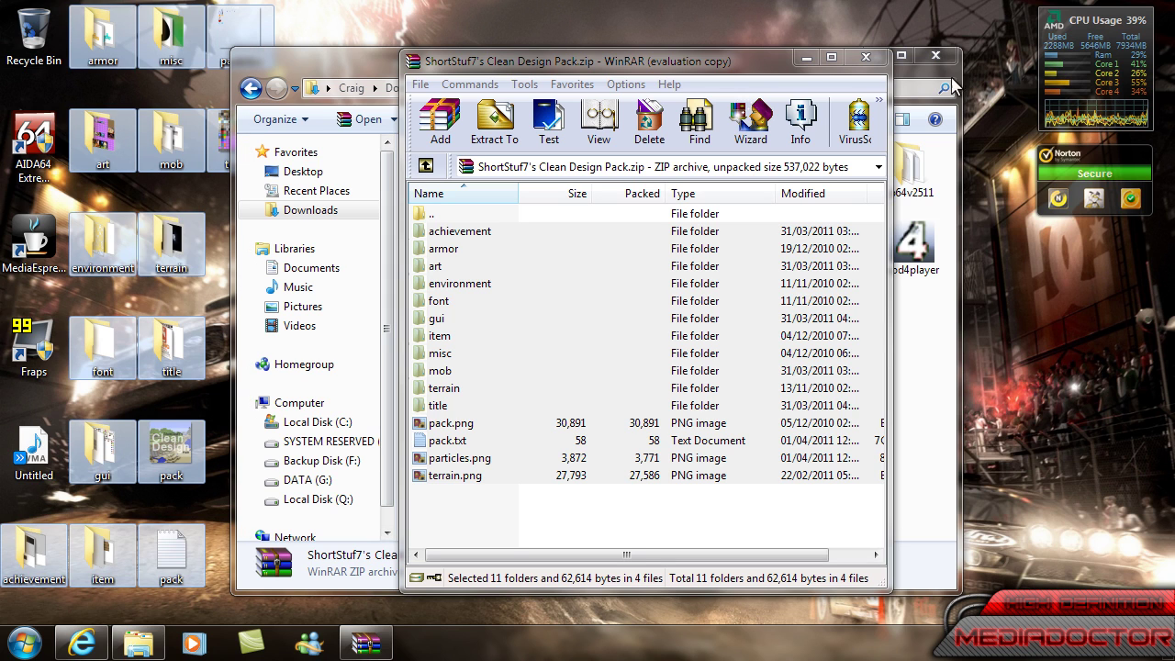
click(872, 60)
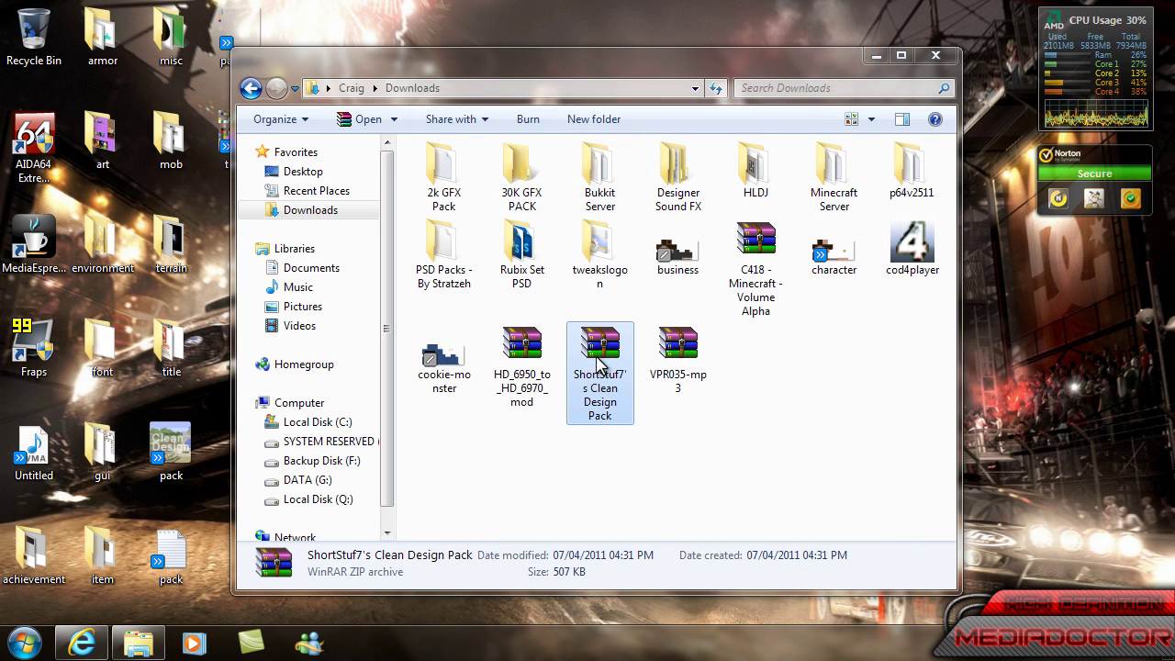
- Delete the Clean Design Pack zip and open the .minecraft\bin folder
key(Delete)
key(BackSpace)
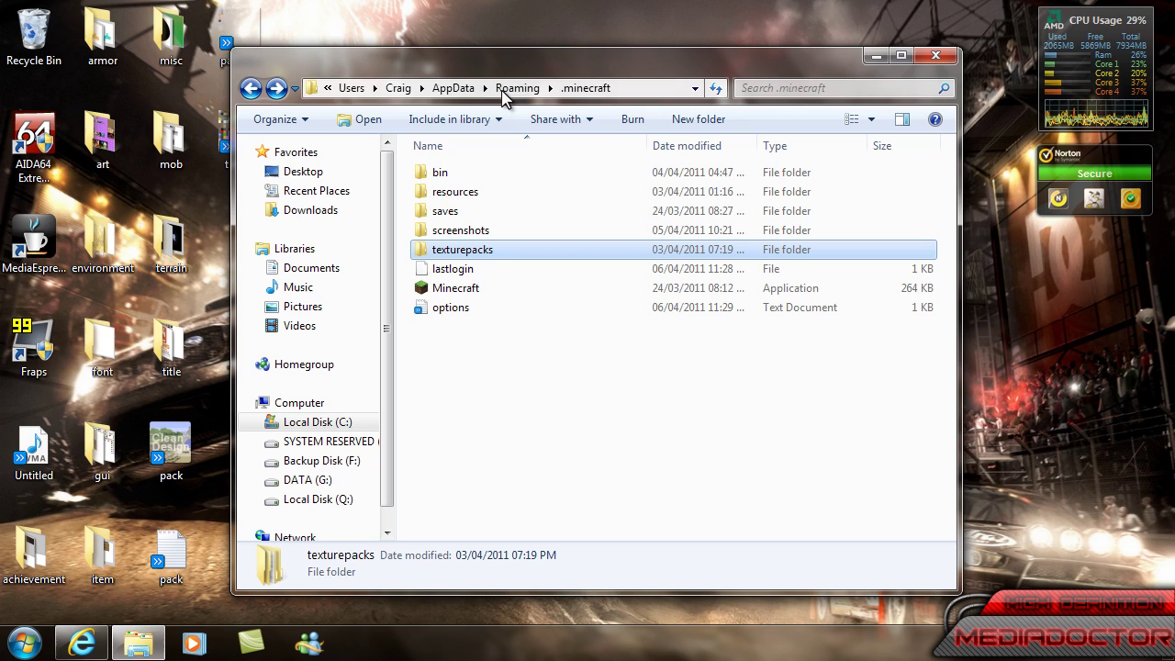
double_click(567, 178)
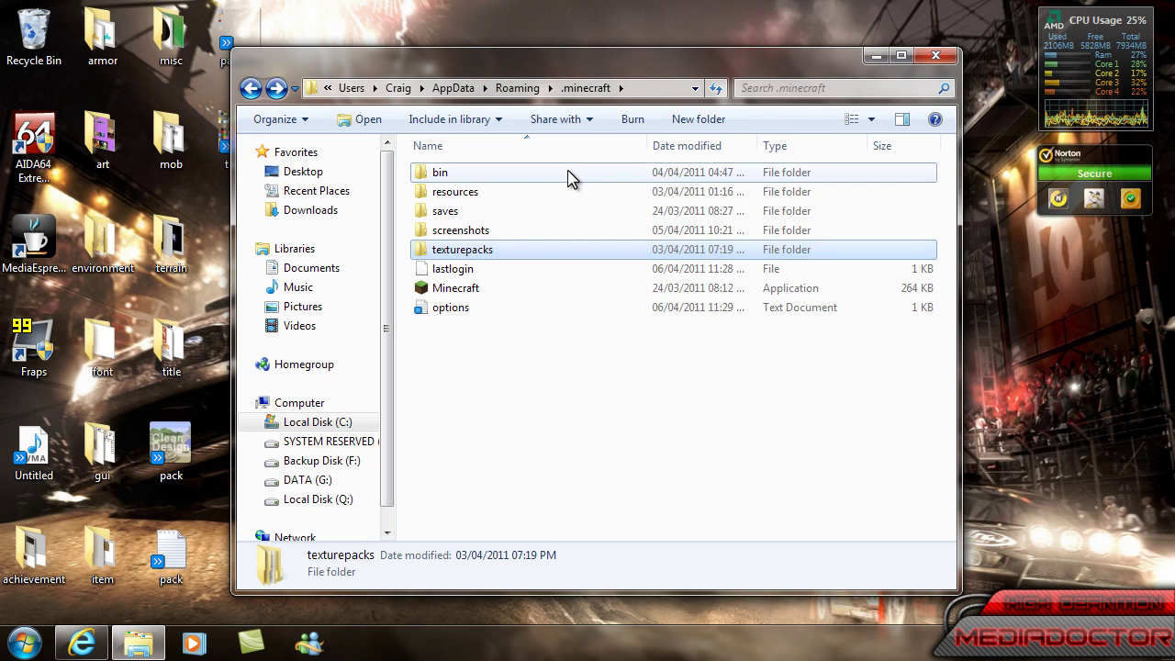
- Open minecraft.jar with the WinRAR archiver
click(589, 277)
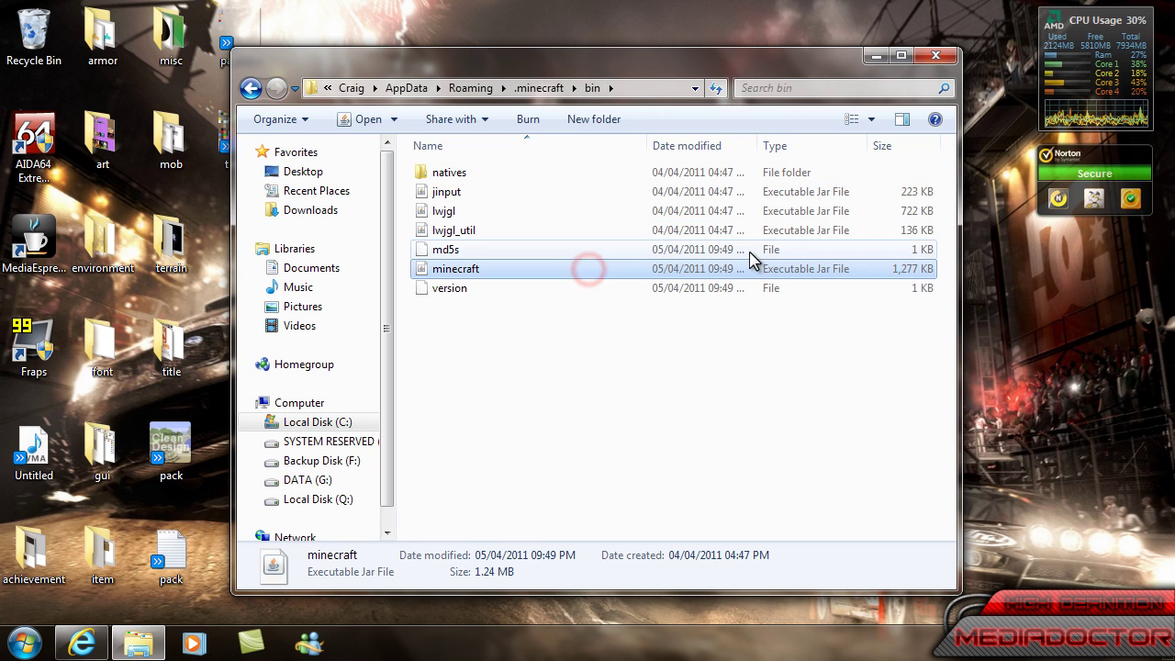
click(393, 119)
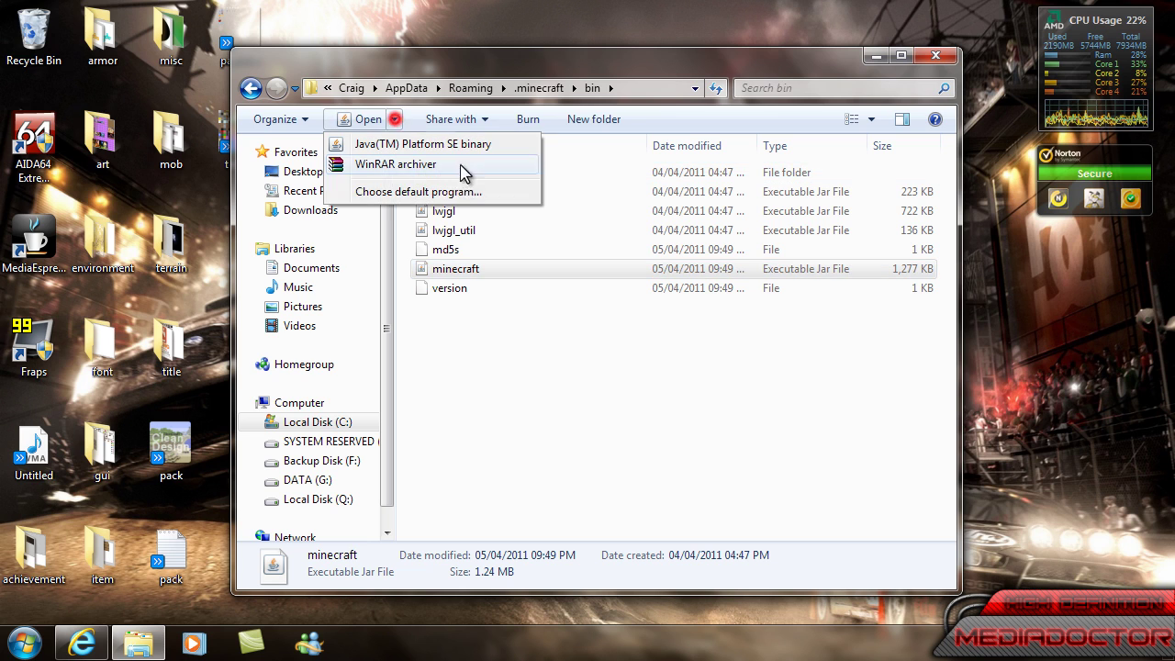
right_click(598, 270)
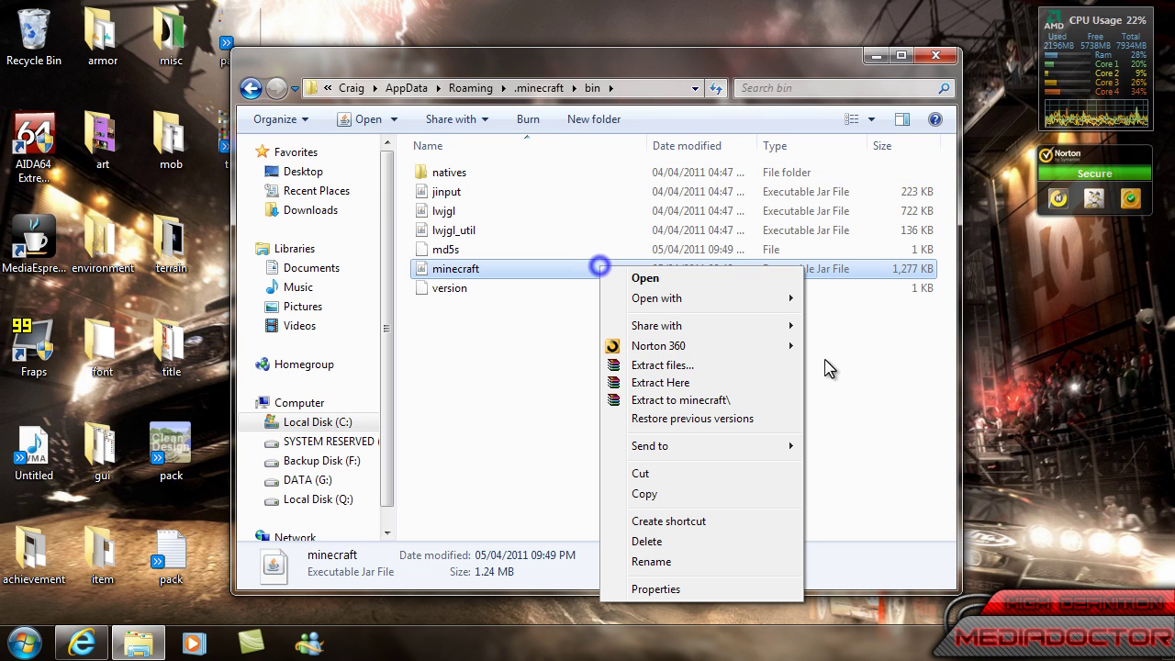
mouse_move(742, 299)
click(872, 318)
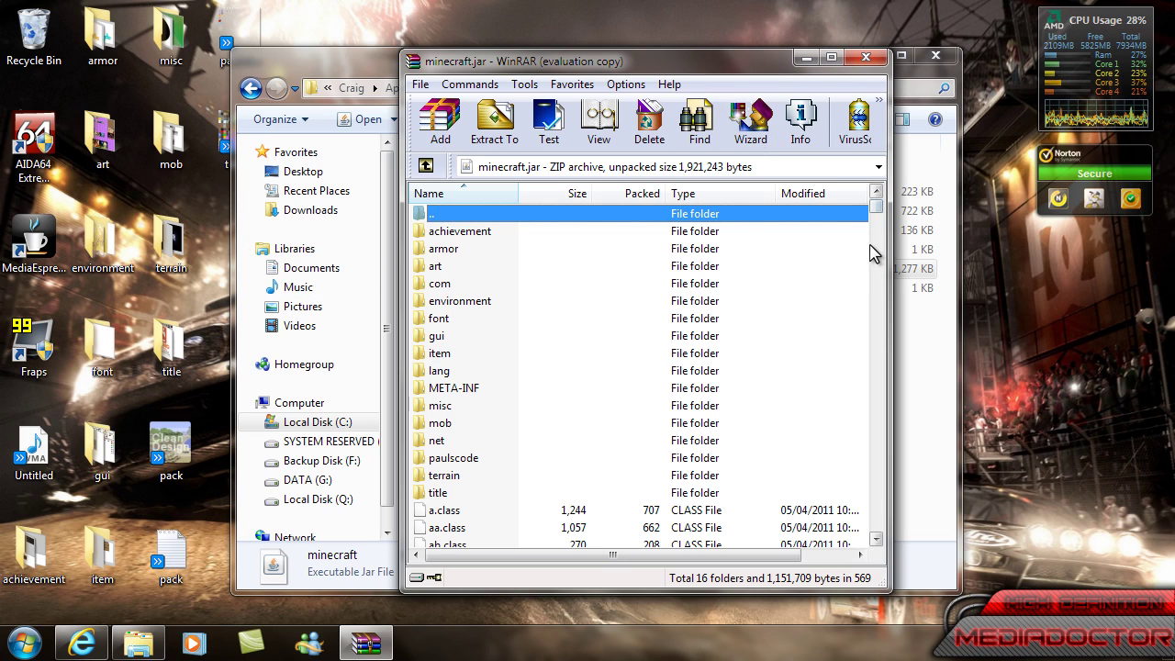
- Select the extracted texture folders and files on the desktop and drag them into minecraft.jar
drag(30, 602, 183, 556)
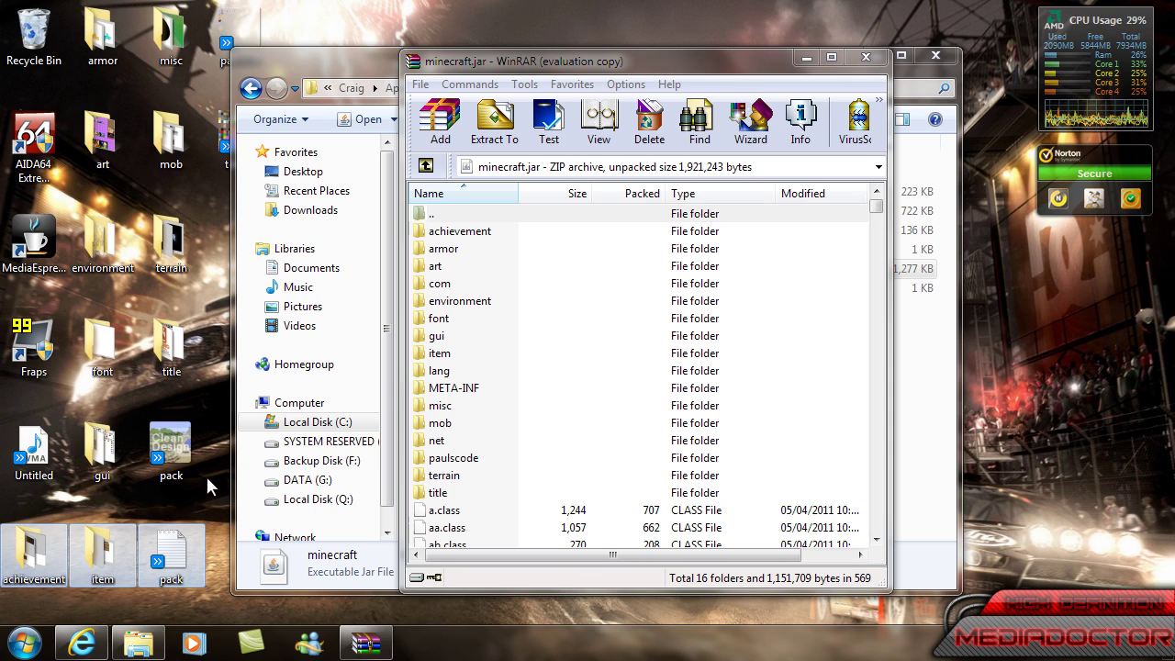
click(191, 549)
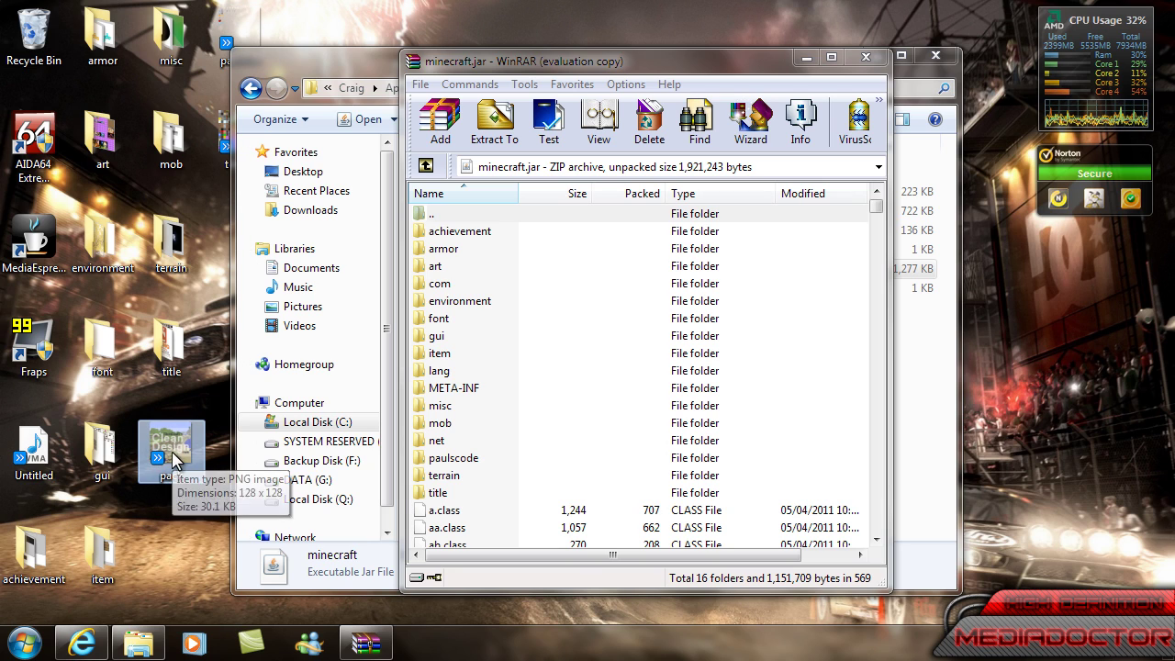
drag(128, 580, 376, 13)
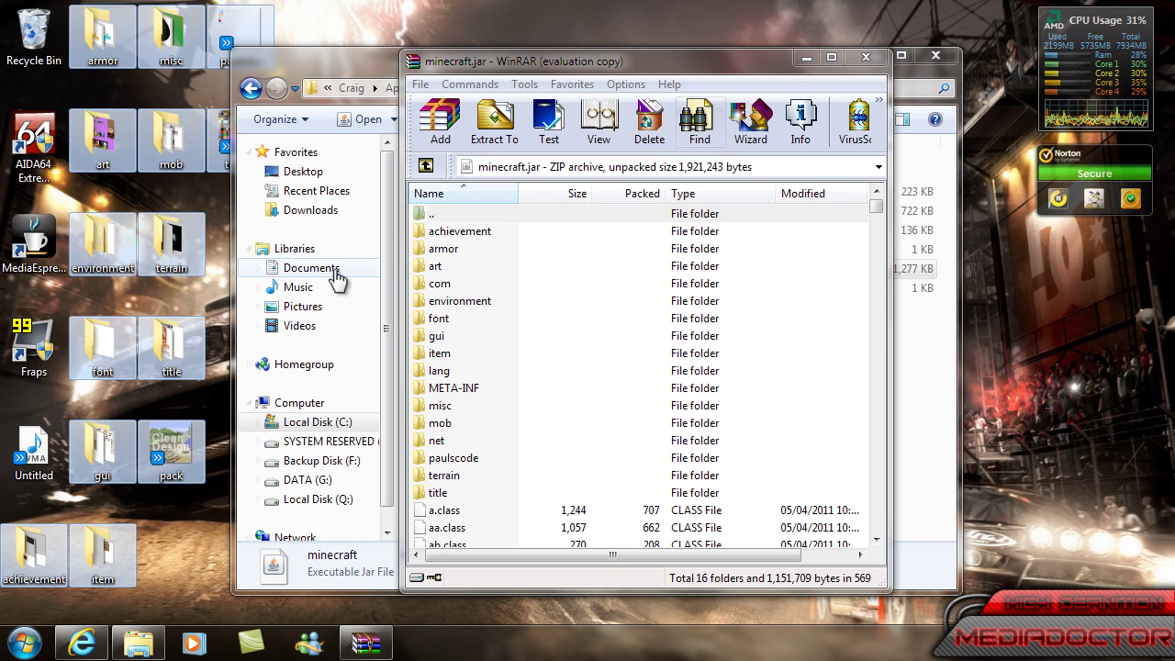
drag(170, 246, 857, 310)
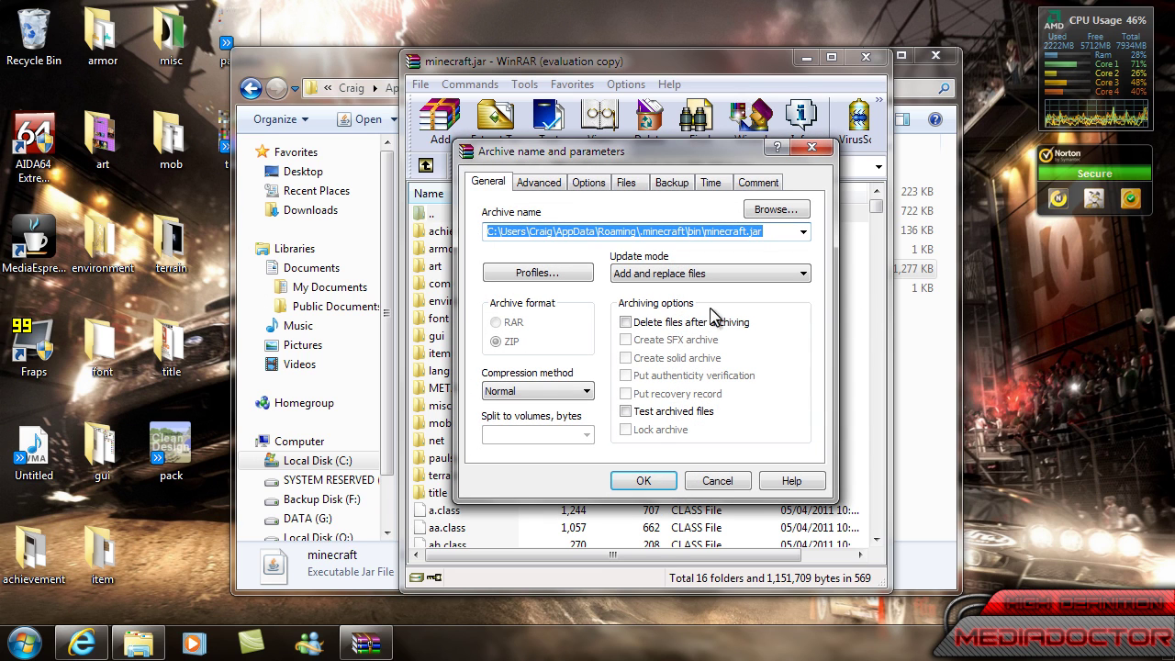
- Cancel adding files to minecraft.jar, leaving Normal compression, close WinRAR, and collapse Documents in the navigation pane
click(564, 391)
click(557, 391)
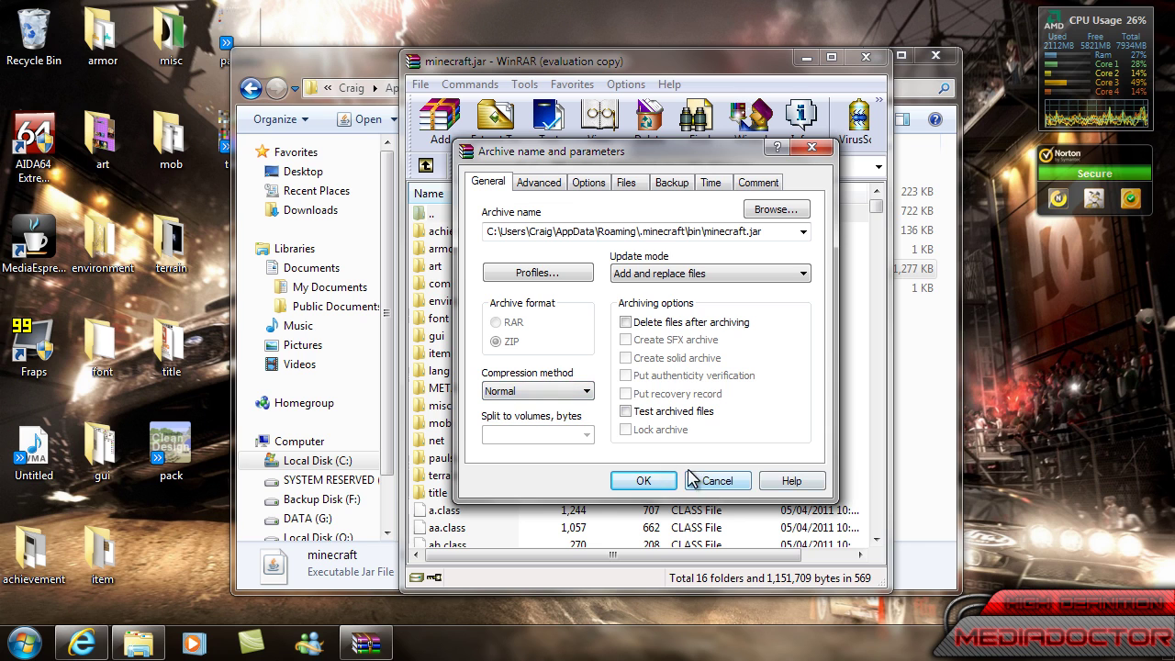
click(717, 481)
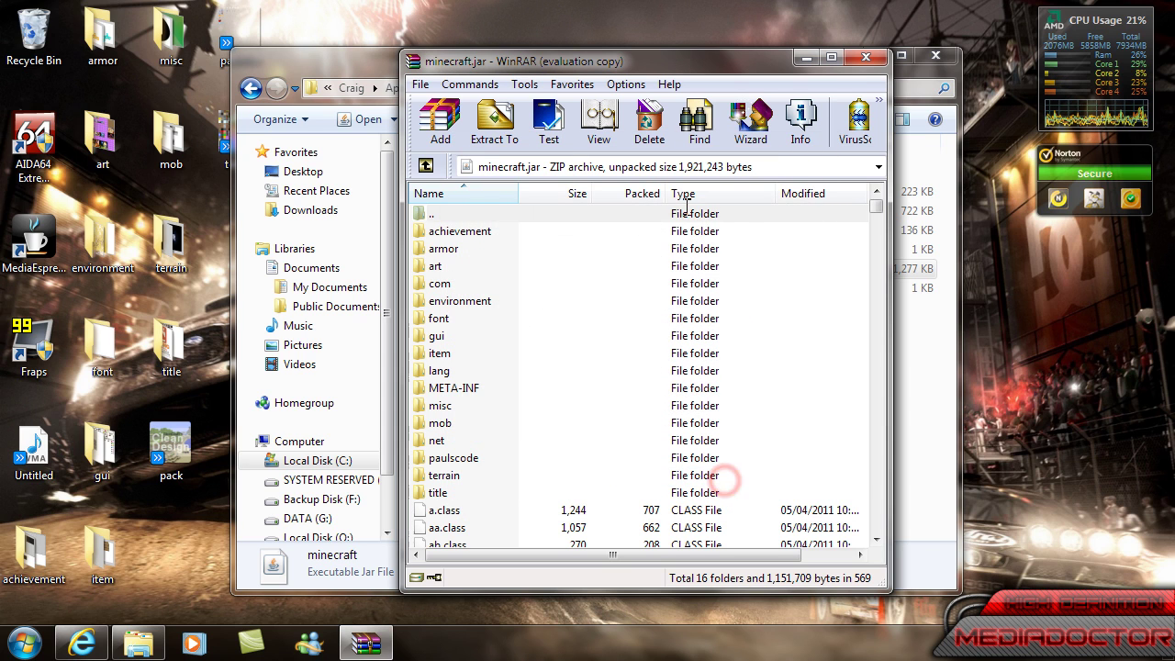
click(864, 59)
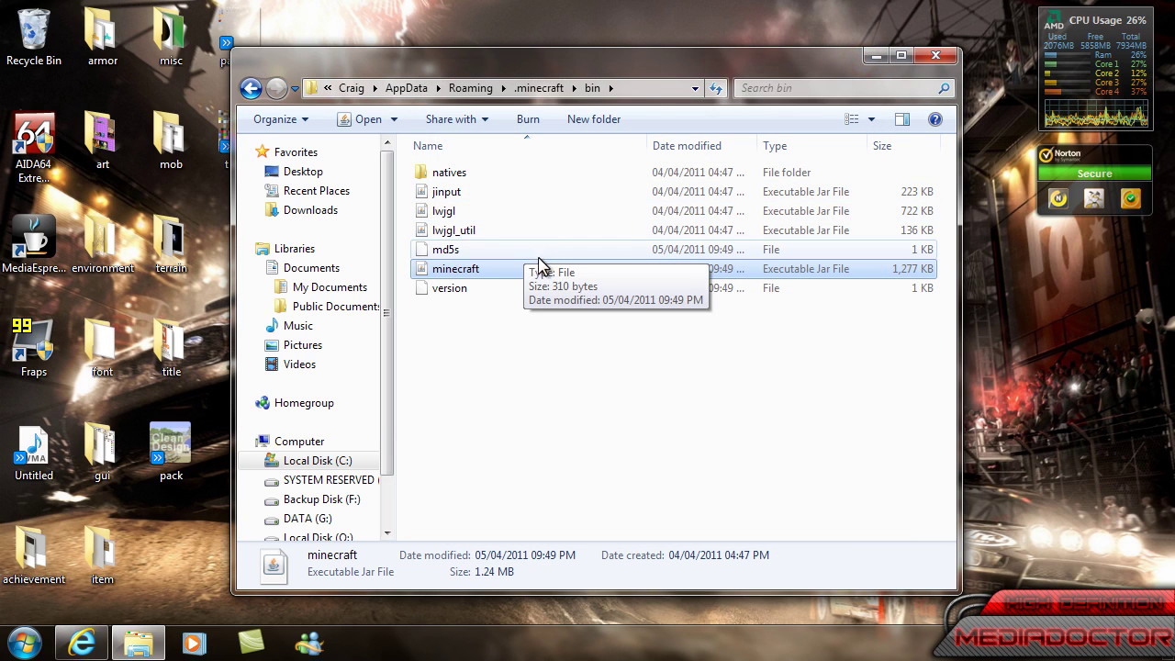
click(258, 267)
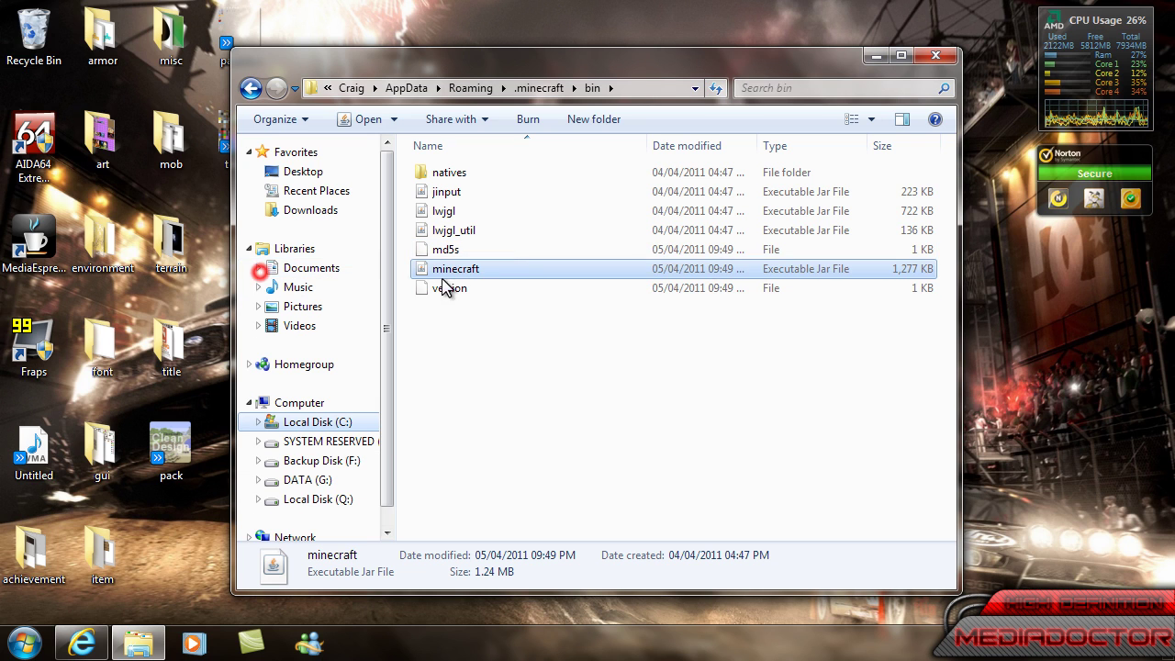